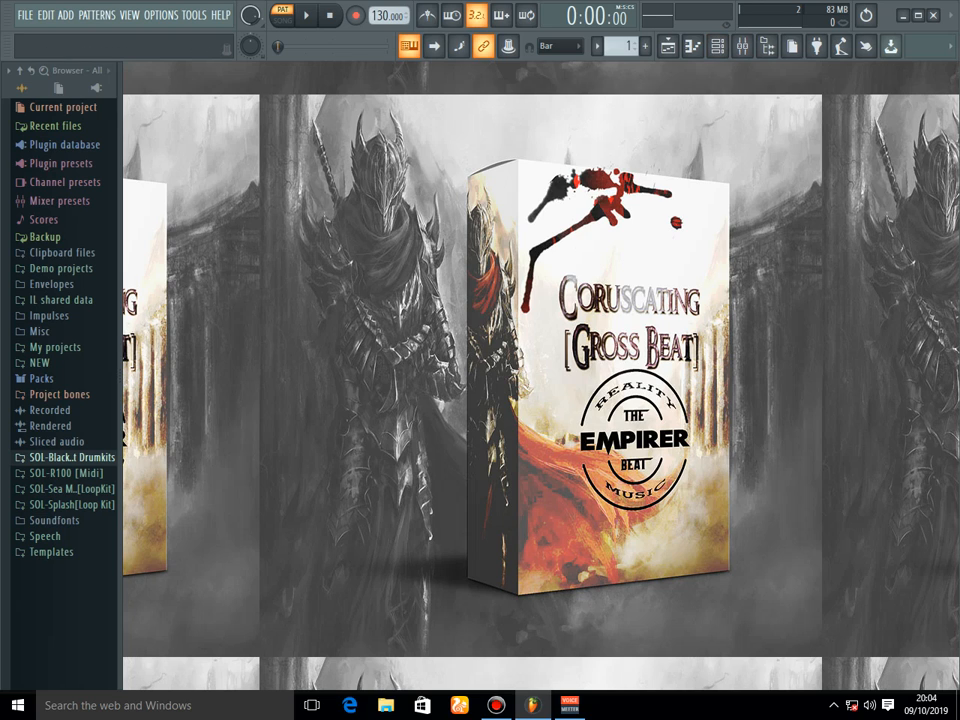
Load the SOL-21 SAVAGE score from the SOL-R100 [Midi] folder into the Kick channel.
left_click(668, 46)
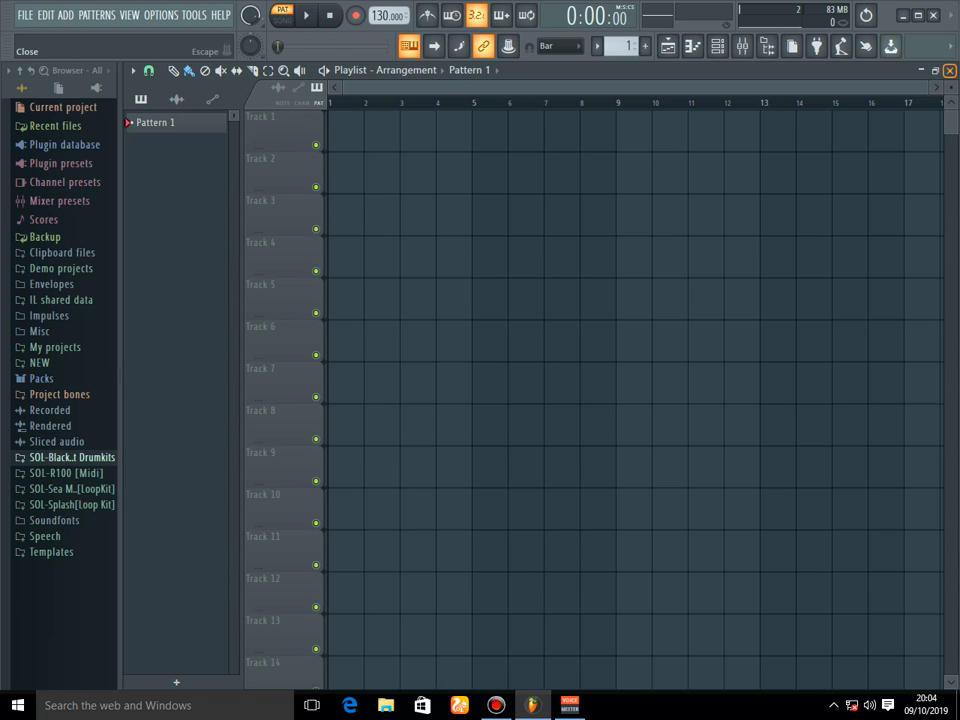
left_click(950, 71)
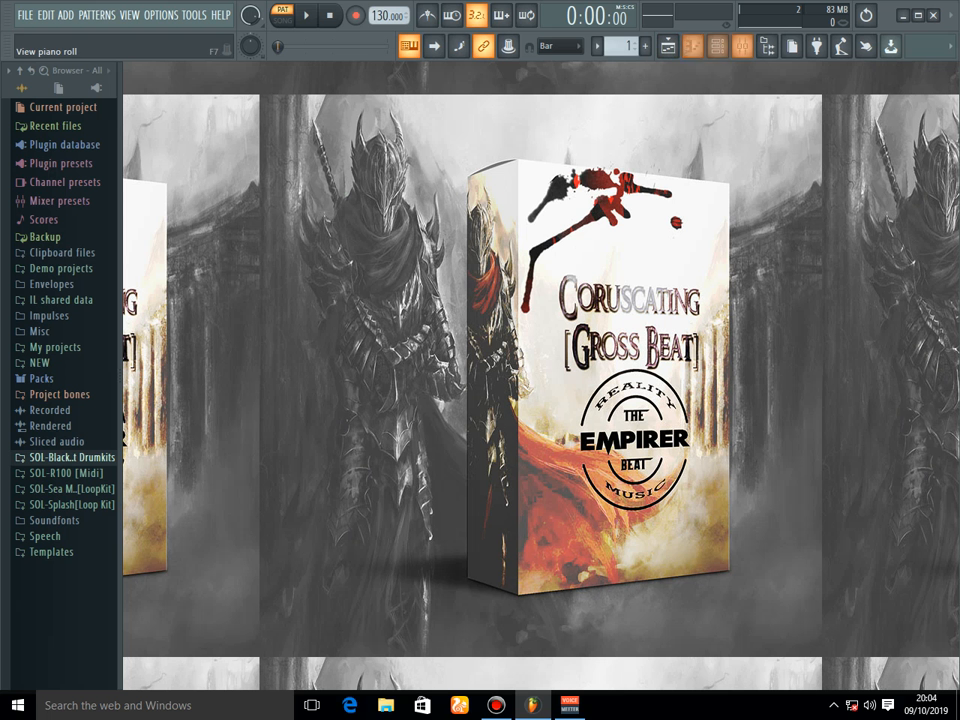
left_click(716, 46)
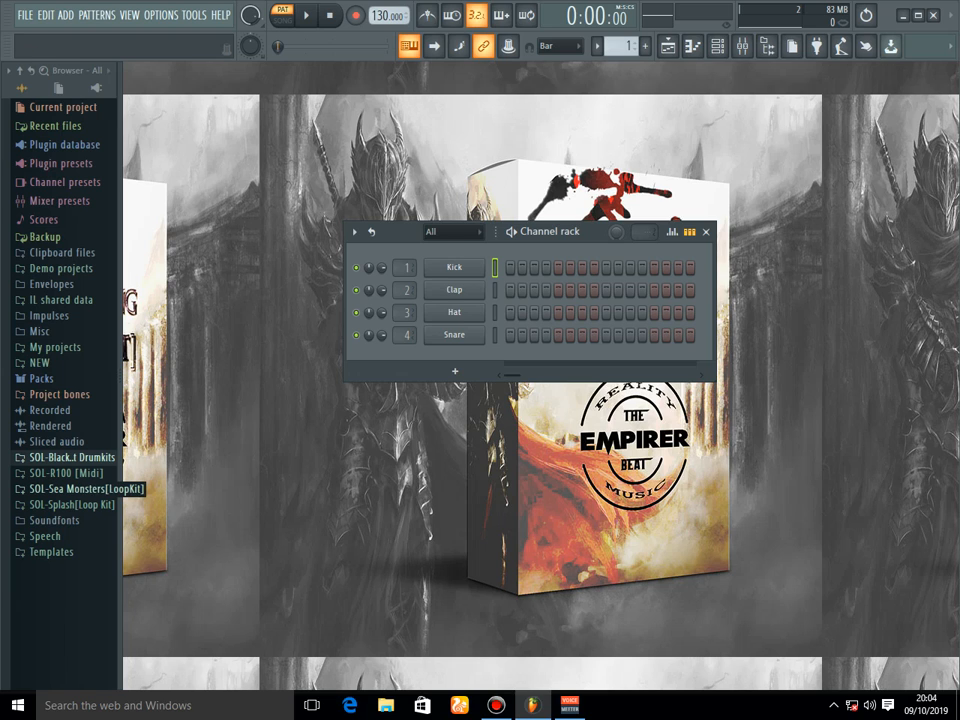
left_click(60, 473)
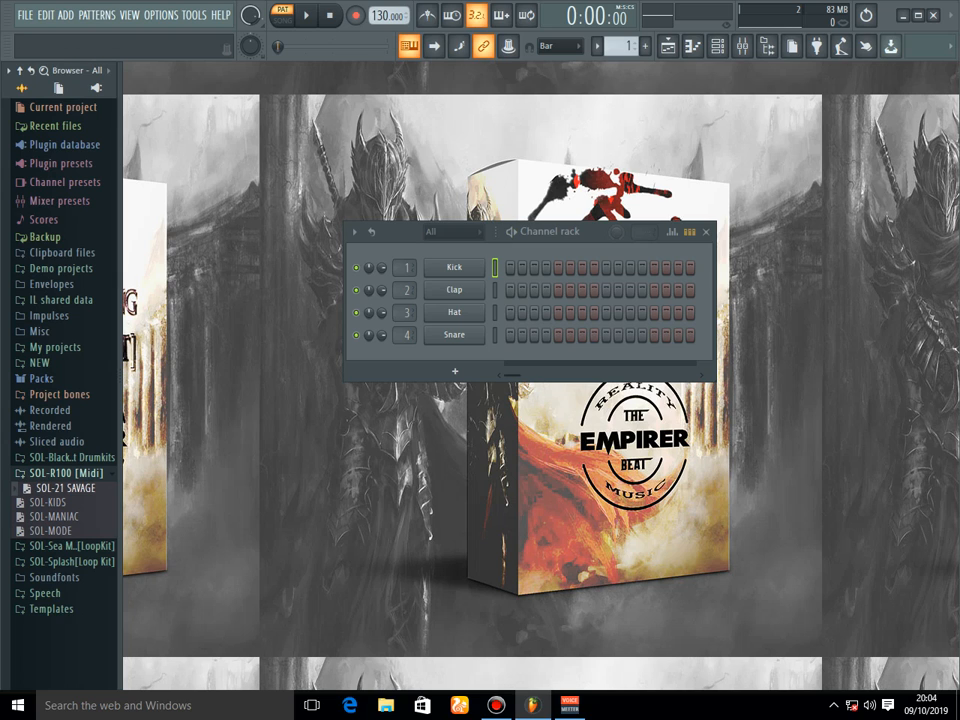
left_click_drag(67, 488, 454, 267)
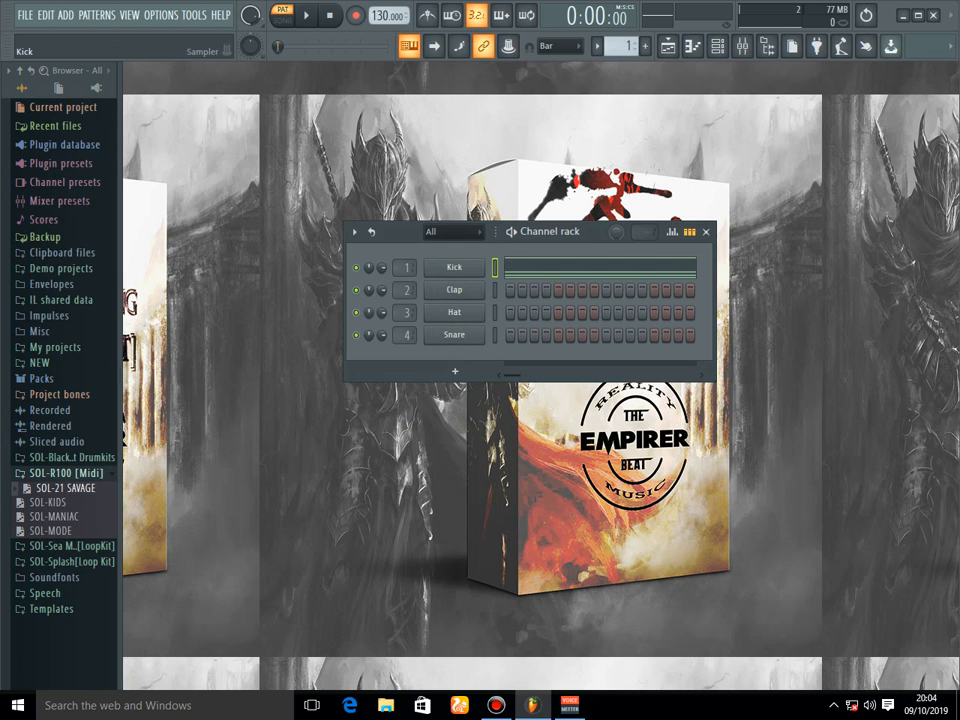
Replace the Kick channel's sampler with the FL Keys instrument.
right_click(487, 260)
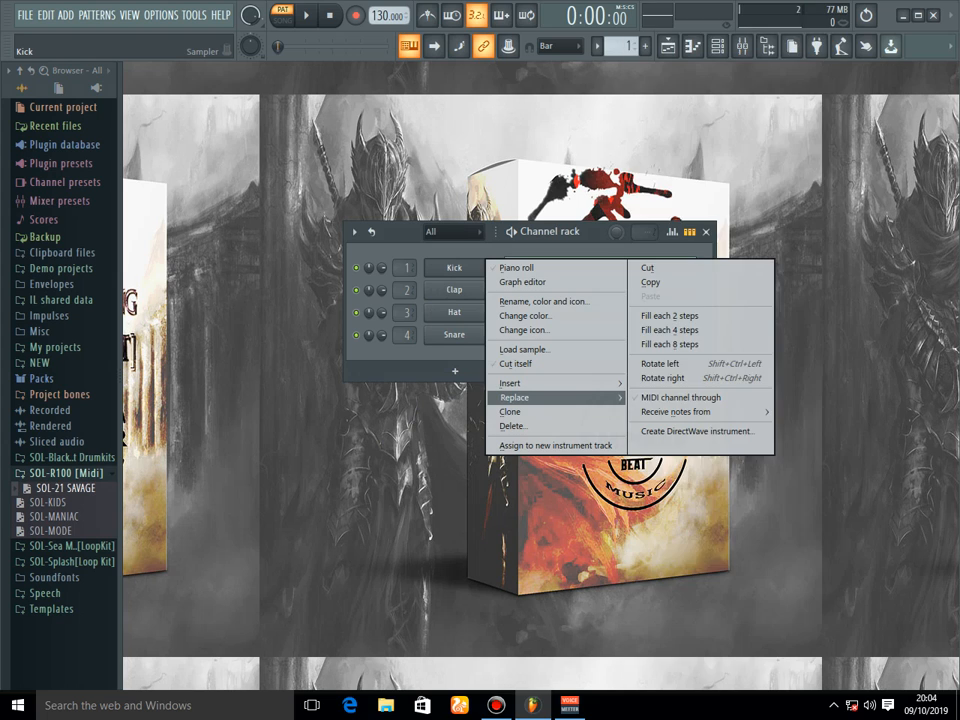
mouse_move(560, 397)
left_click(665, 388)
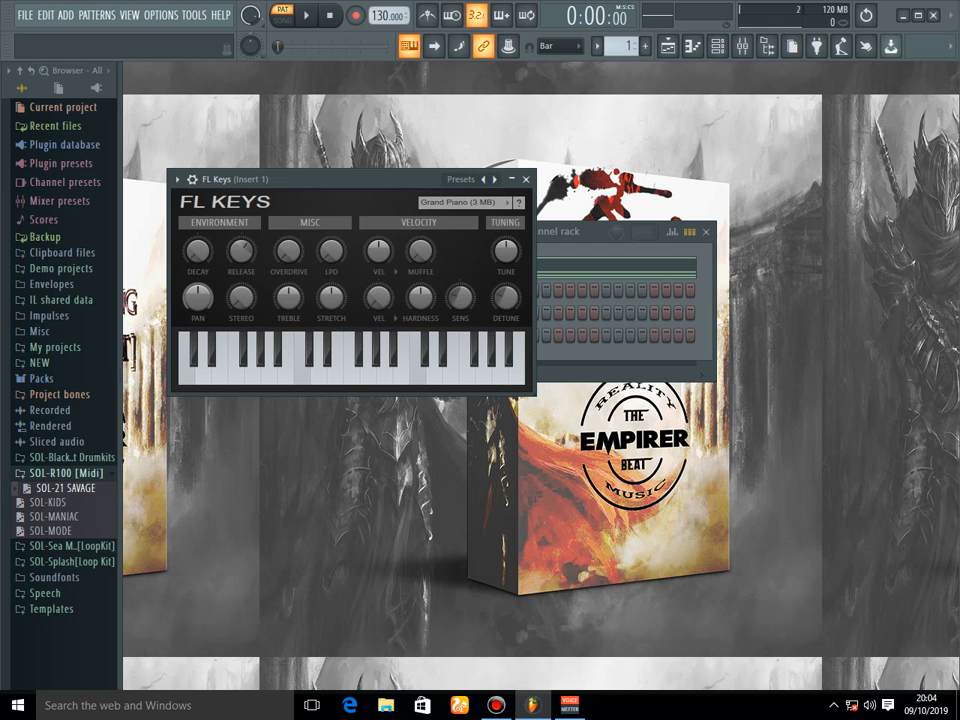
Play the pattern and examine the FL Keys chord notes across all bars in the piano roll.
key("space")
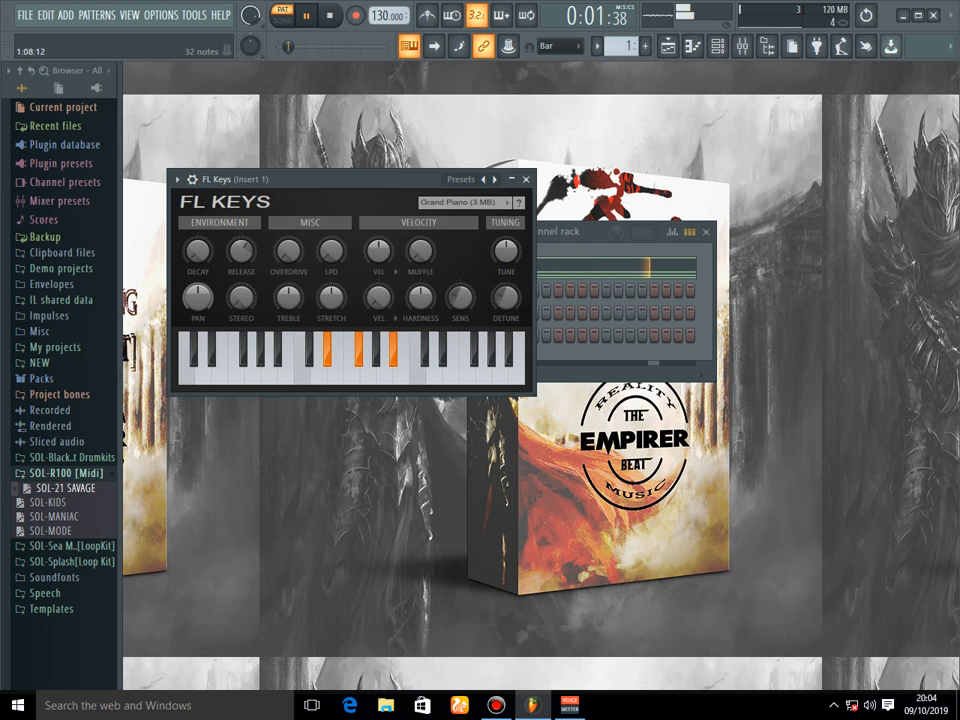
left_click(590, 268)
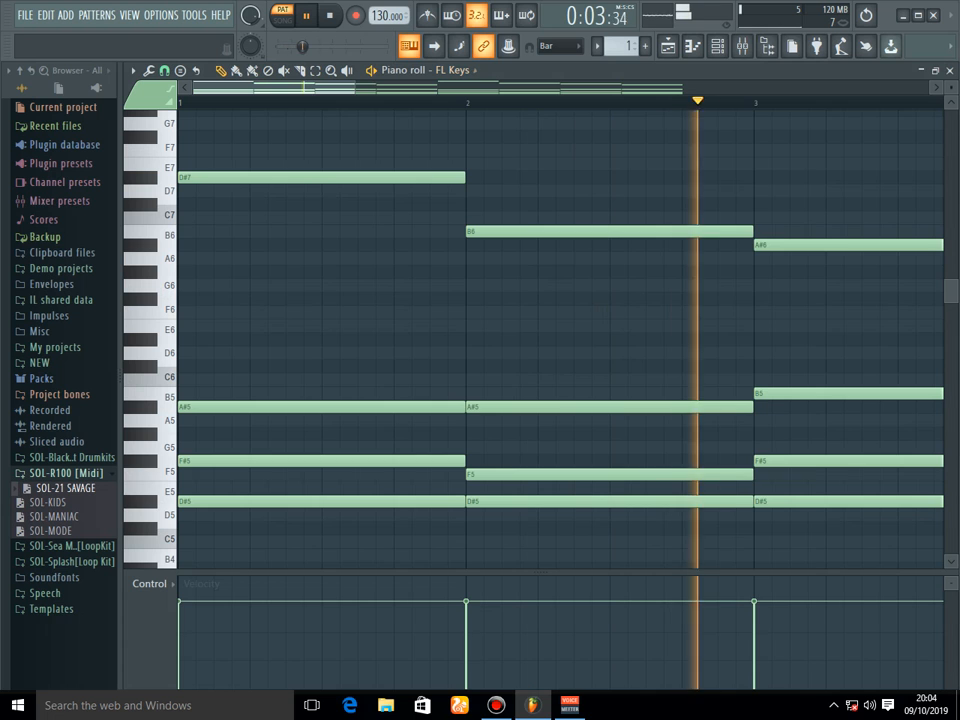
scroll(935, 147, "down", 4)
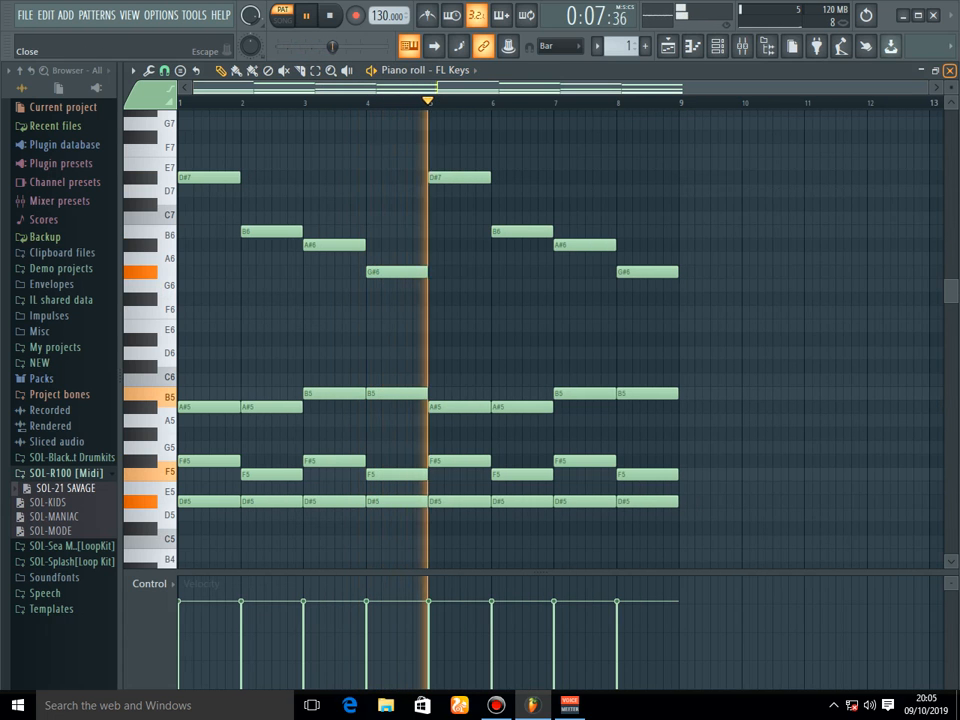
left_click(950, 71)
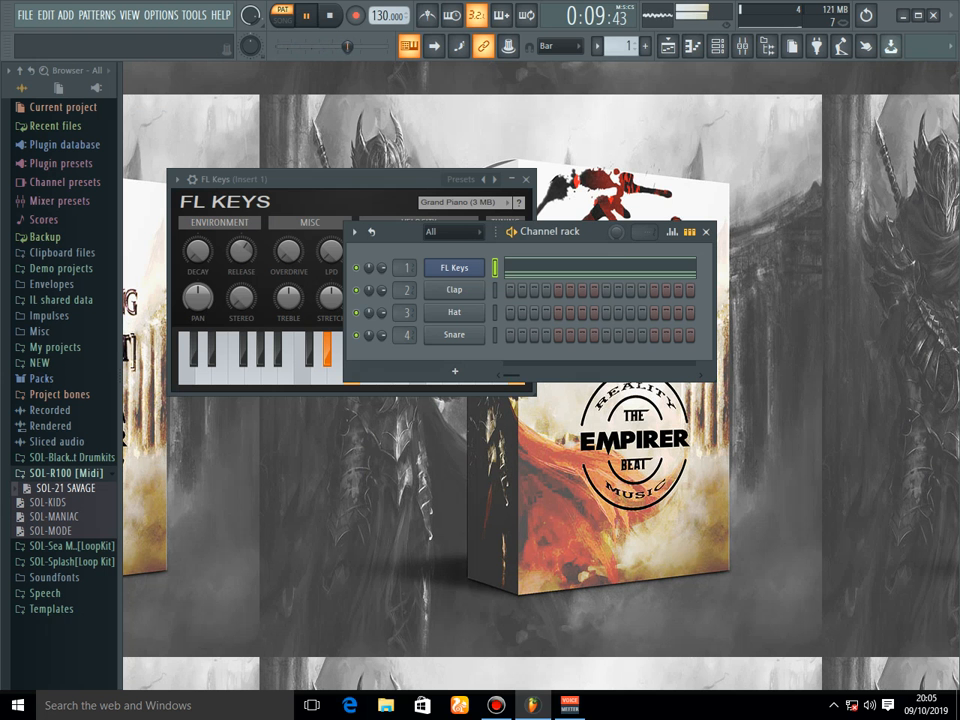
Try the Rhodes (FL) wavetable in FL Keys and switch back to Grand Piano.
left_click(465, 203)
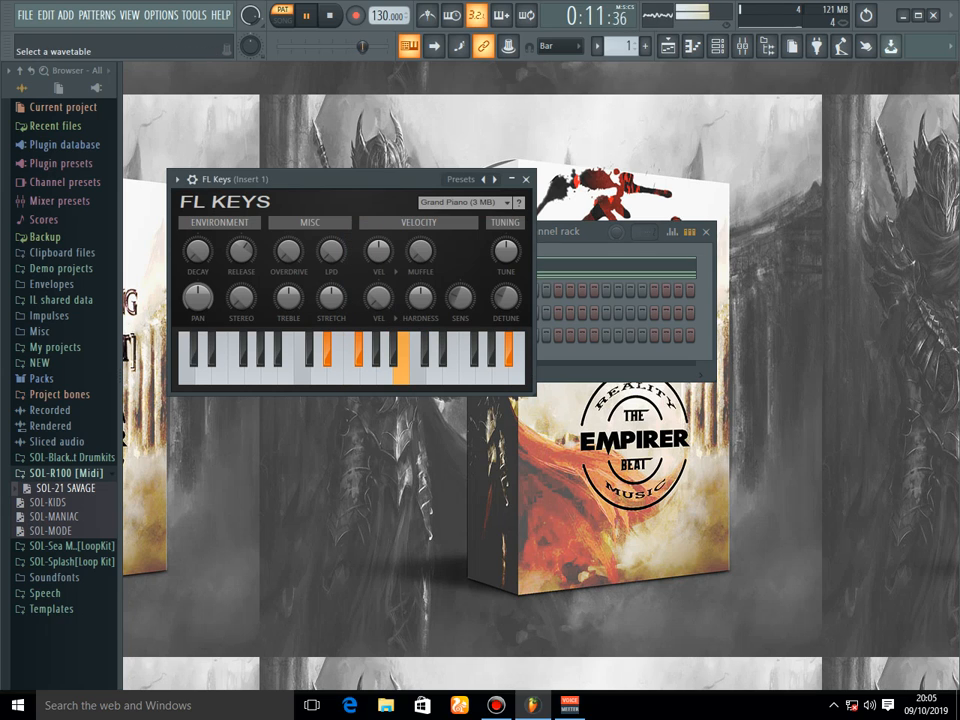
left_click(465, 202)
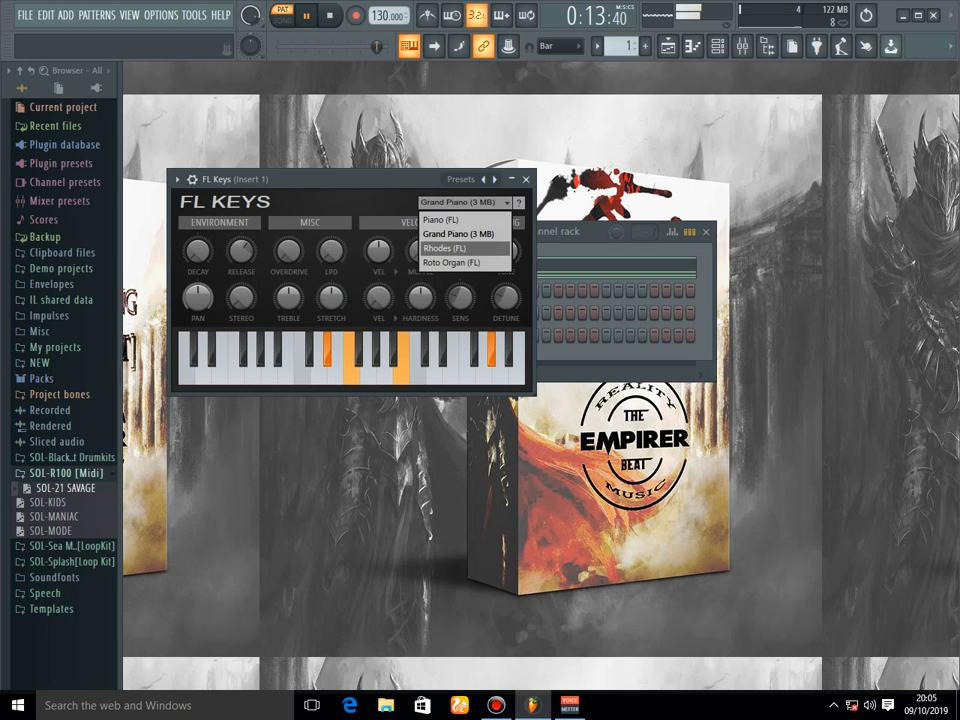
left_click(450, 248)
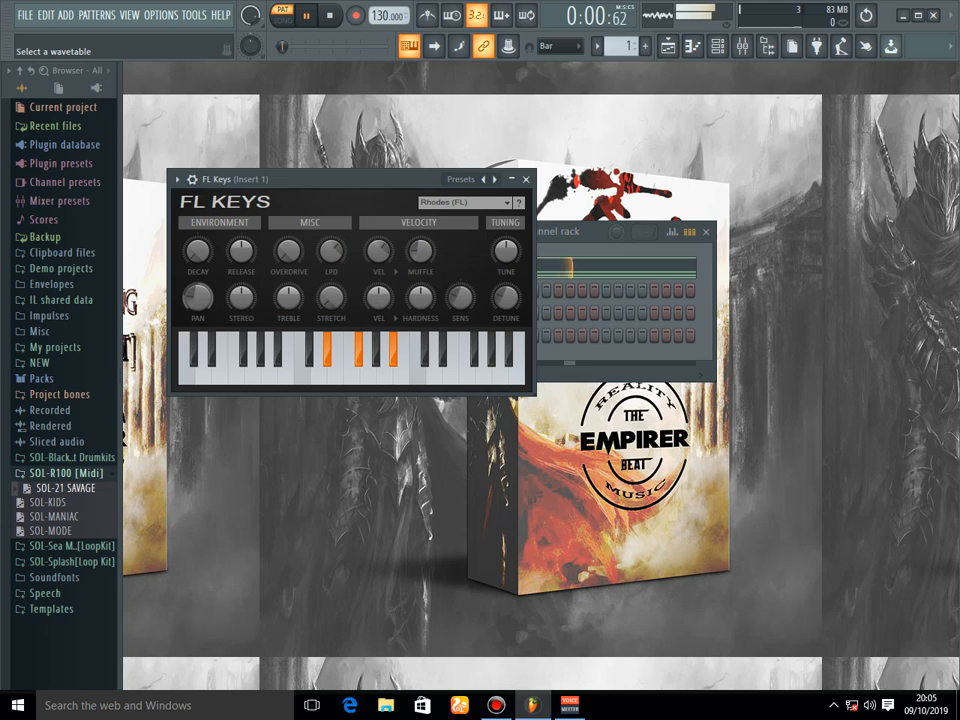
left_click(465, 202)
left_click(450, 232)
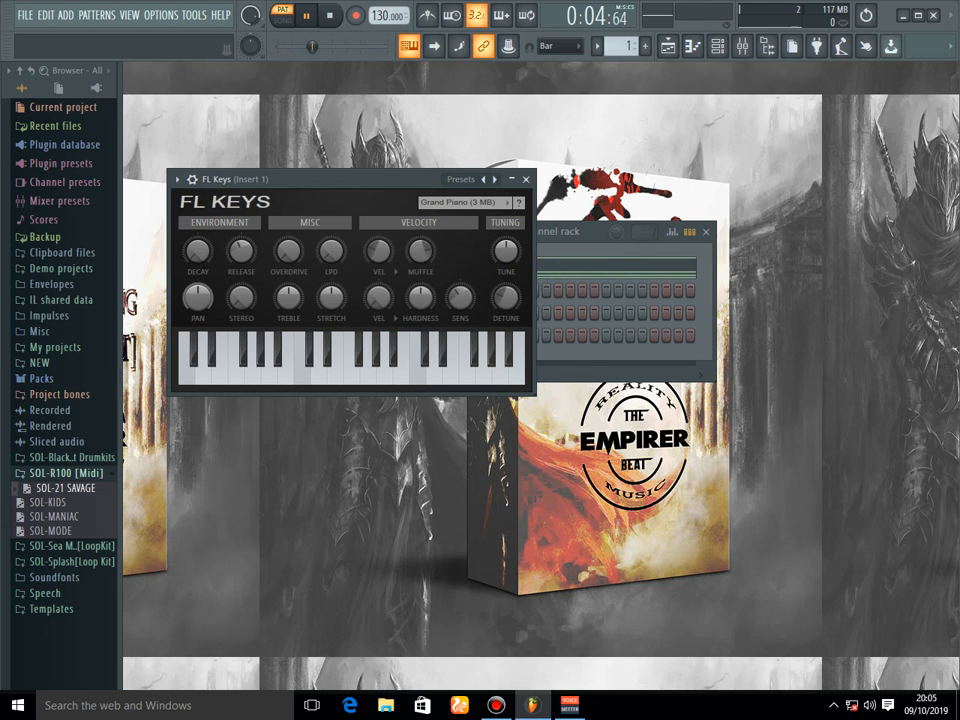
Load the Dark Piano preset in FL Keys and bring the channel rack to the front.
right_click(493, 179)
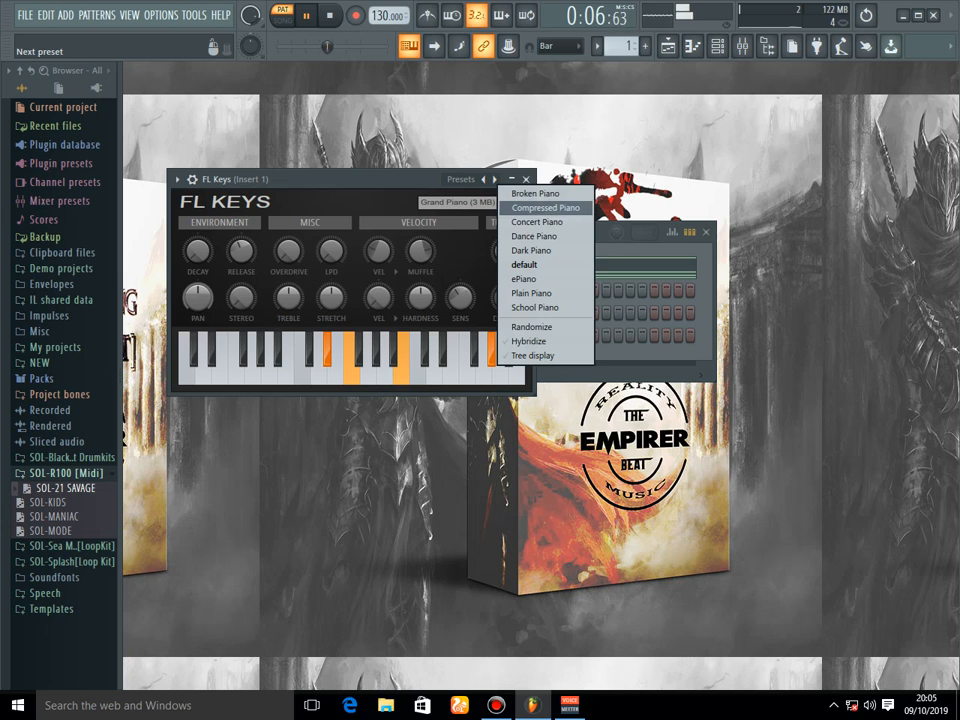
left_click(512, 249)
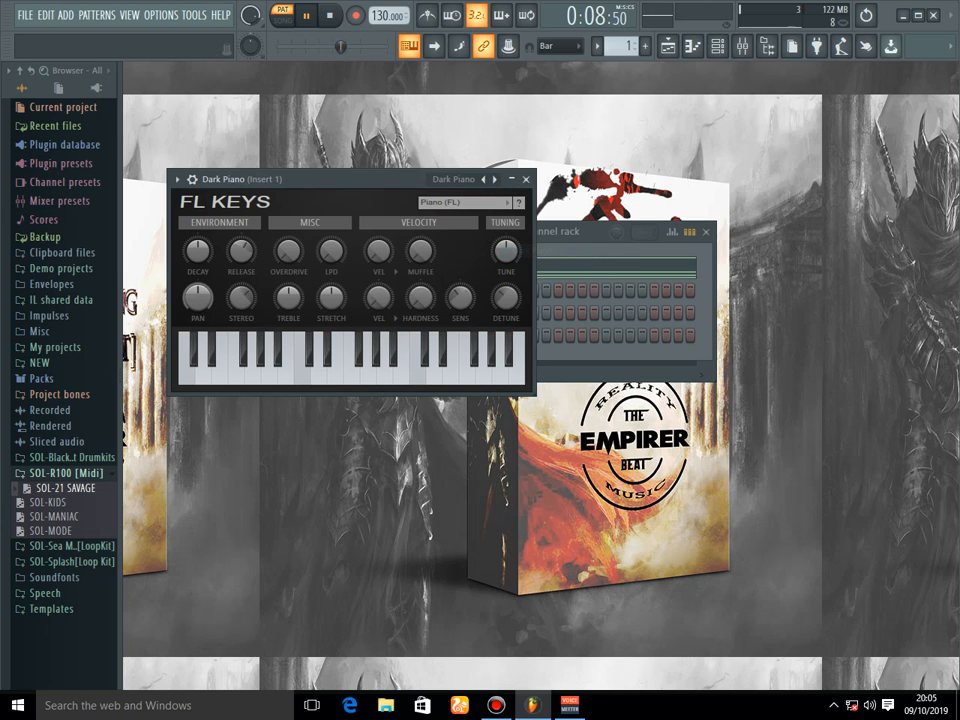
key("F6")
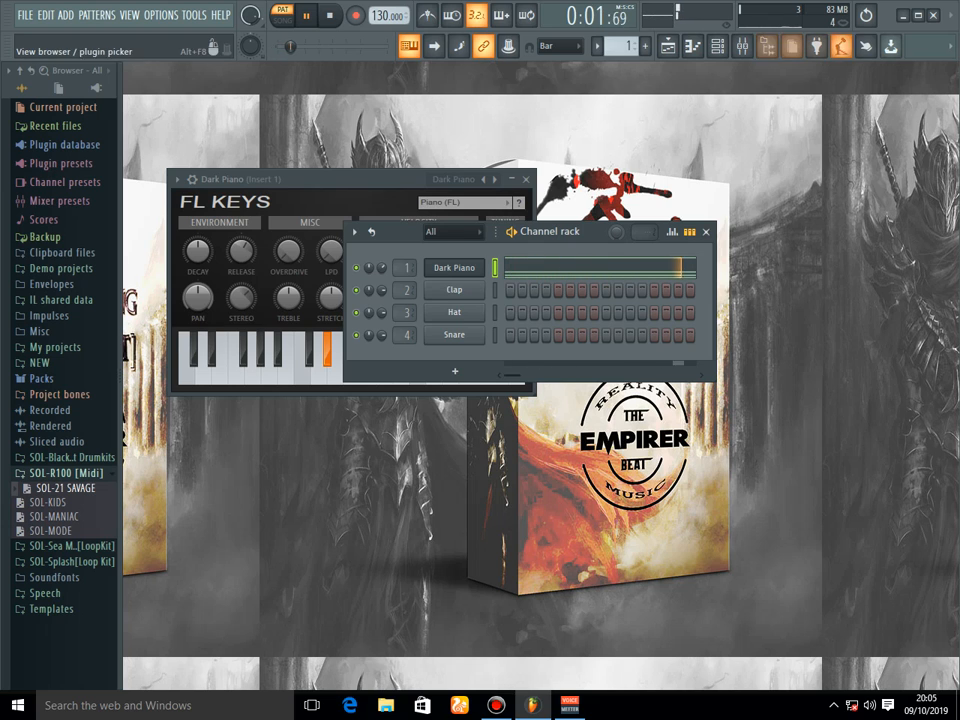
Maximize the mixer and route the selected Dark Piano channel to the Insert 1 track.
left_click(744, 45)
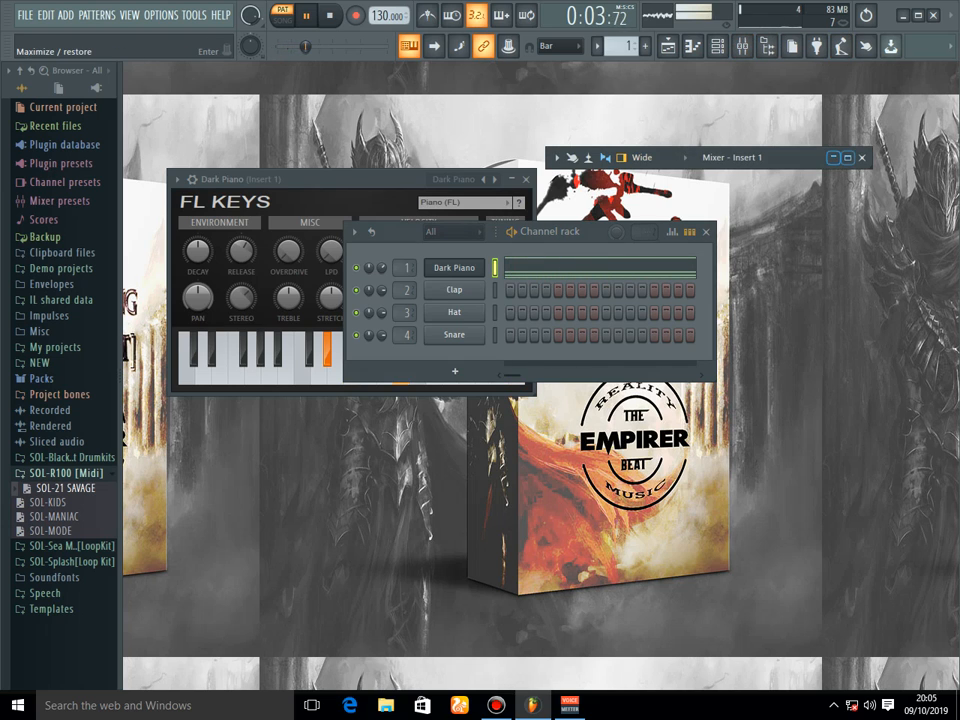
left_click(847, 157)
right_click(228, 84)
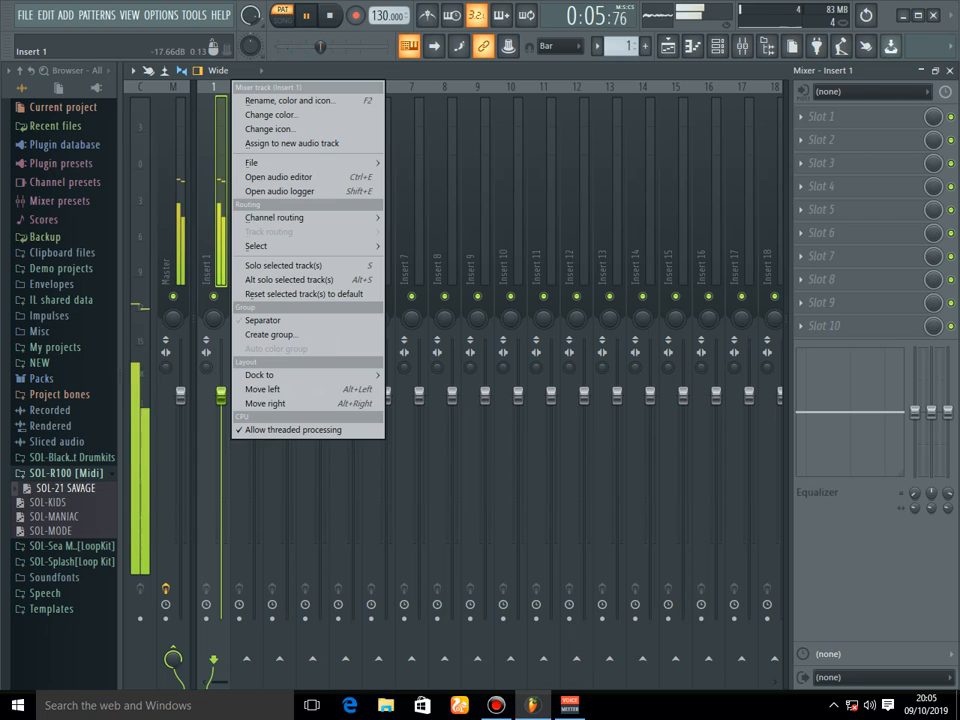
mouse_move(300, 217)
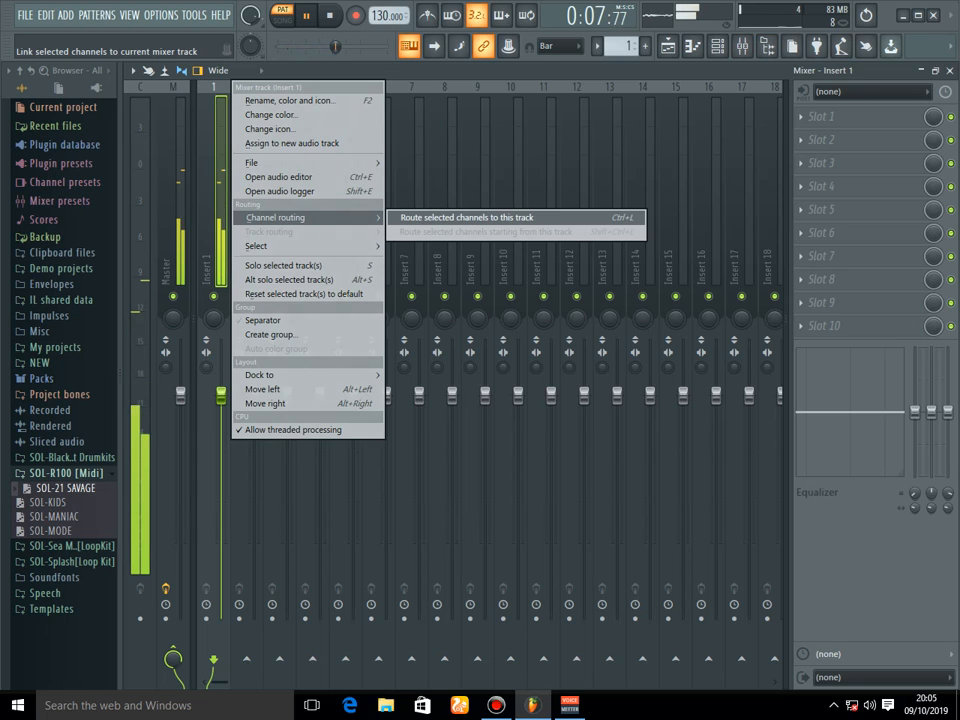
left_click(466, 217)
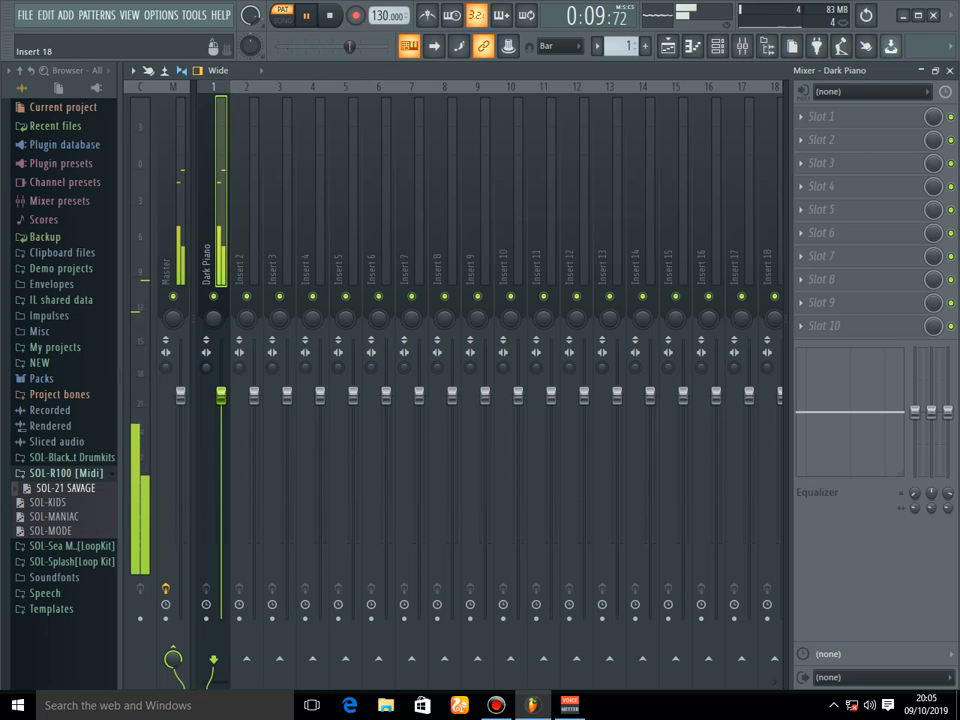
Add Fruity Love Philter to effect slot 1 of the Dark Piano mixer track.
left_click(820, 117)
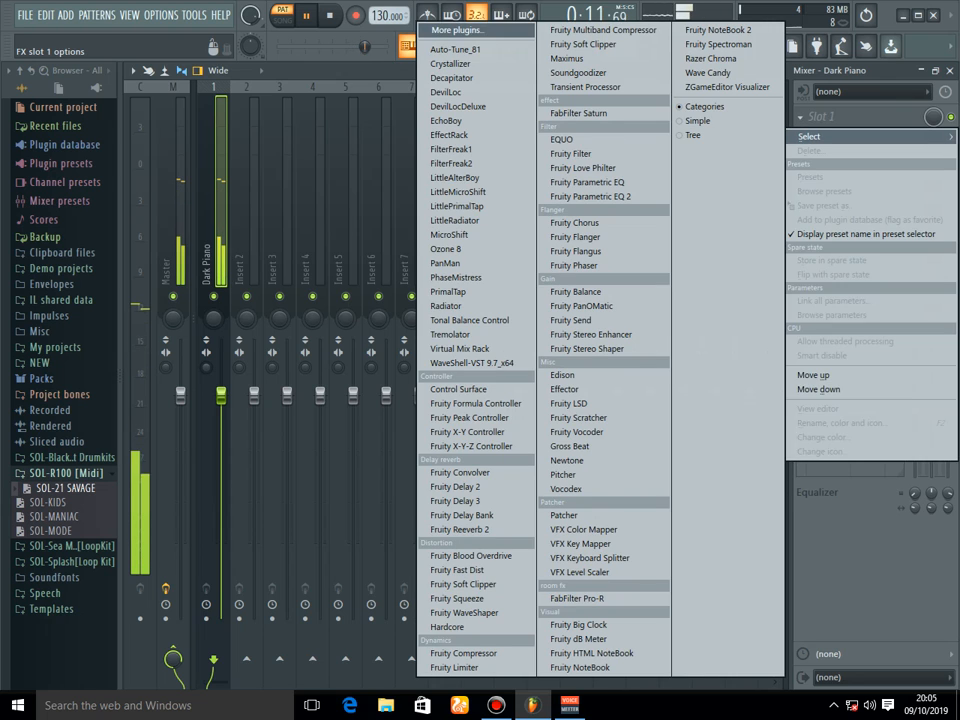
left_click(583, 168)
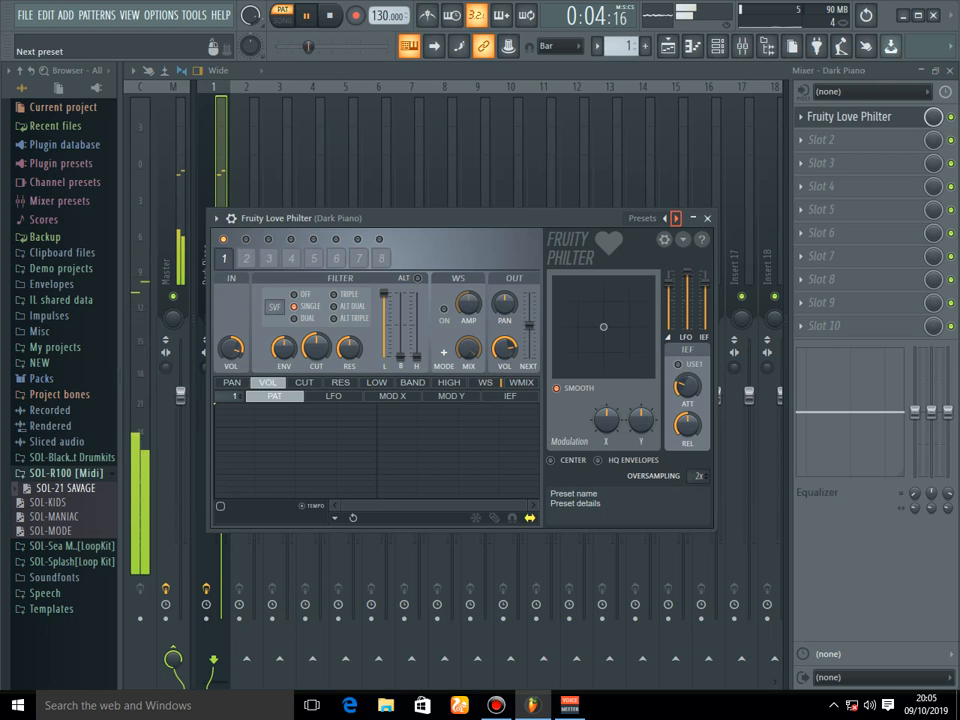
left_click(707, 218)
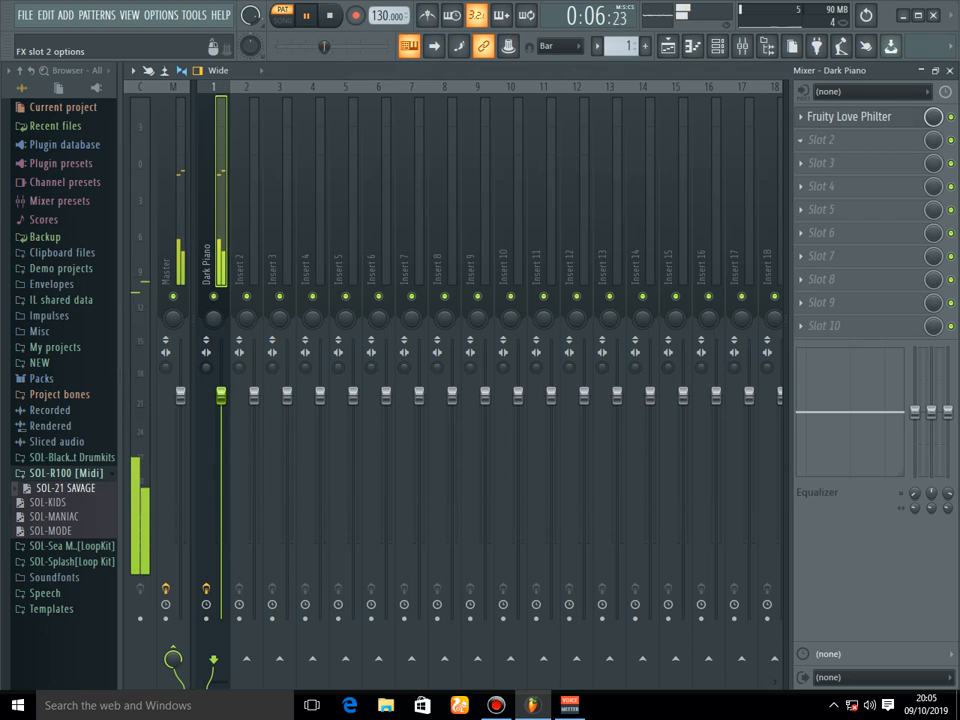
Insert EchoBoy with the EchoBox preset in effect slot 2 of the Dark Piano track and lower its slot mix level.
left_click(820, 140)
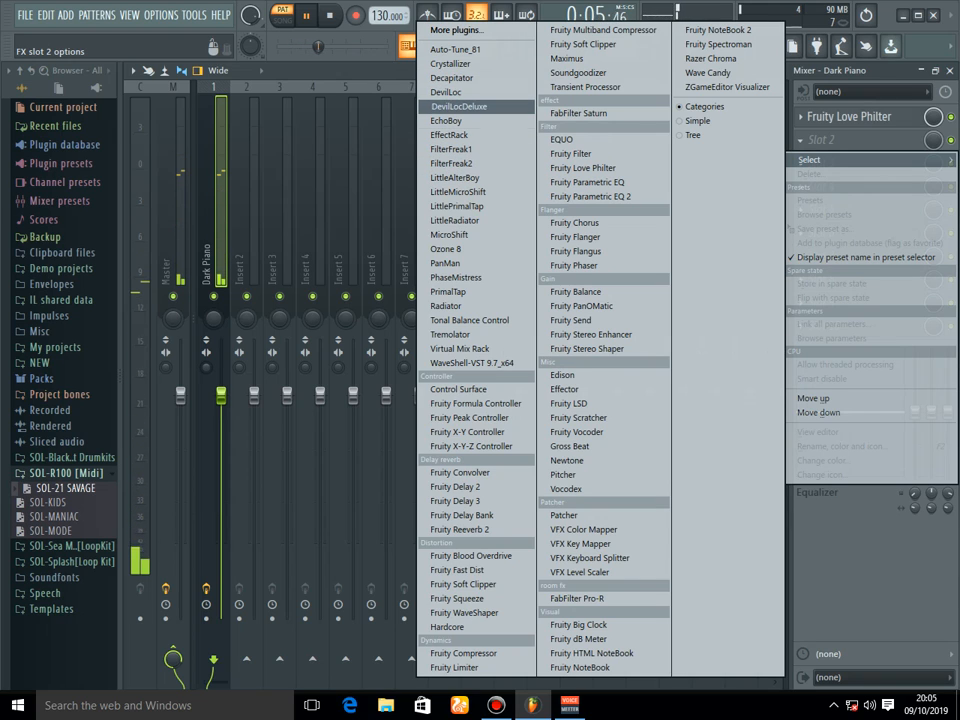
left_click(460, 120)
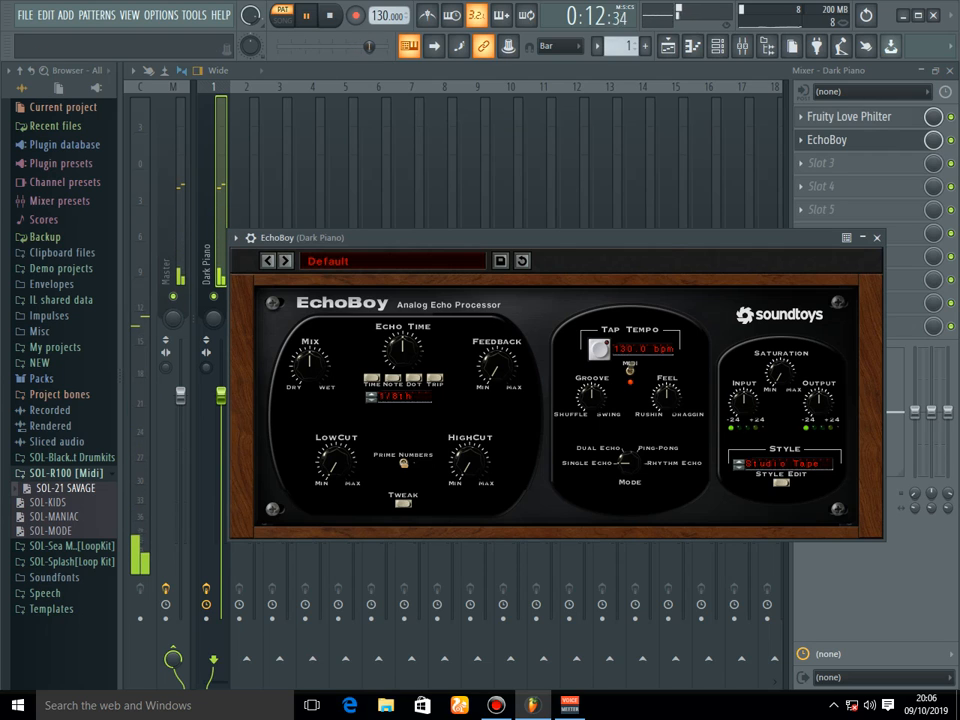
left_click(300, 260)
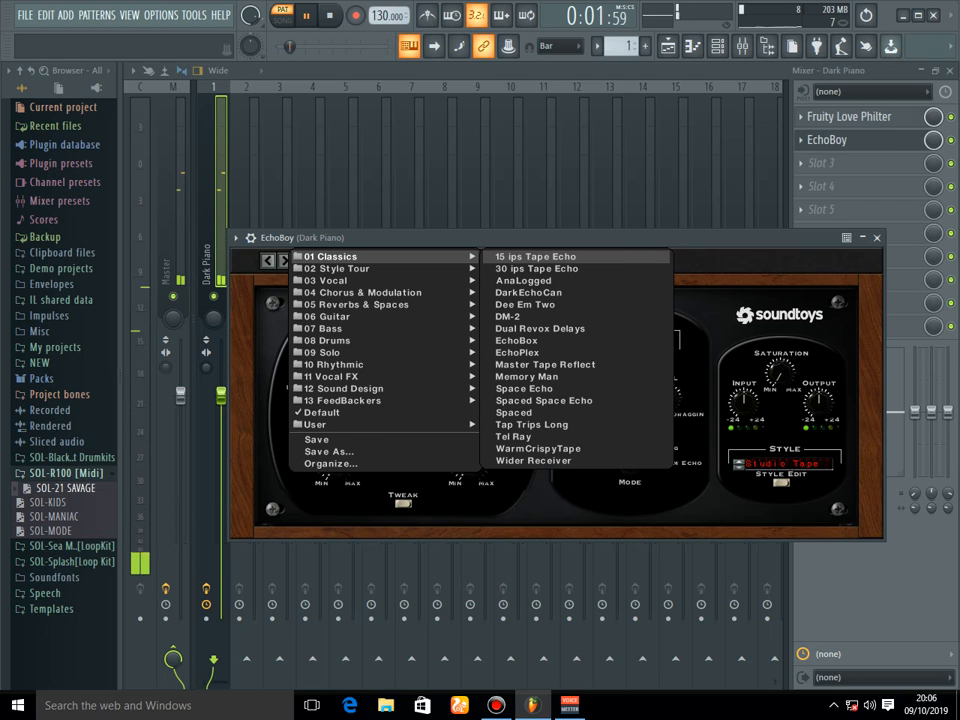
left_click(535, 257)
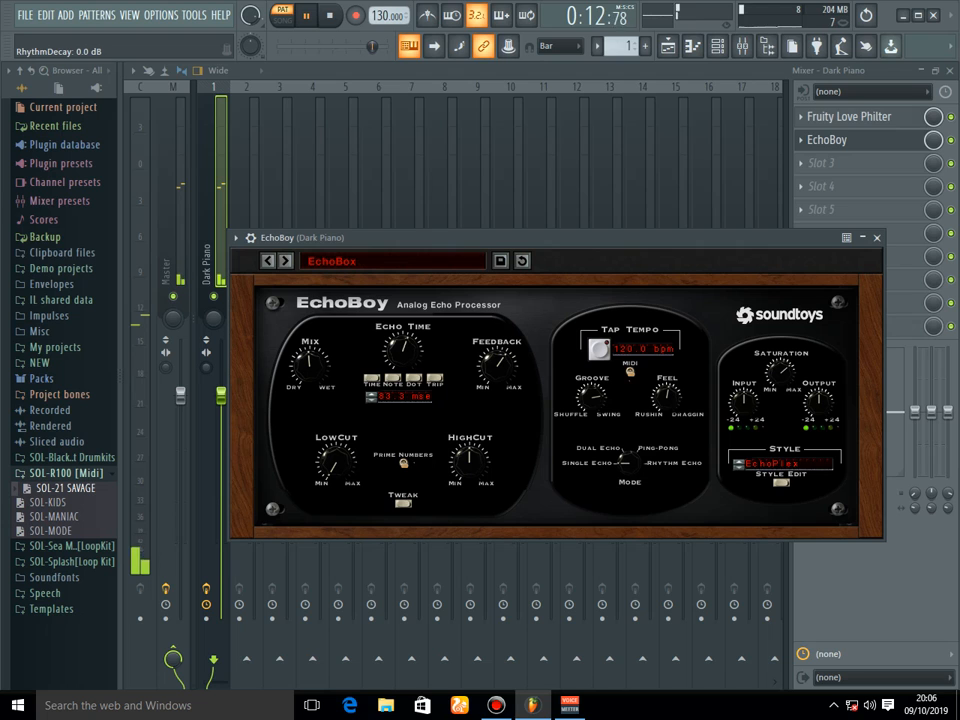
left_click(877, 237)
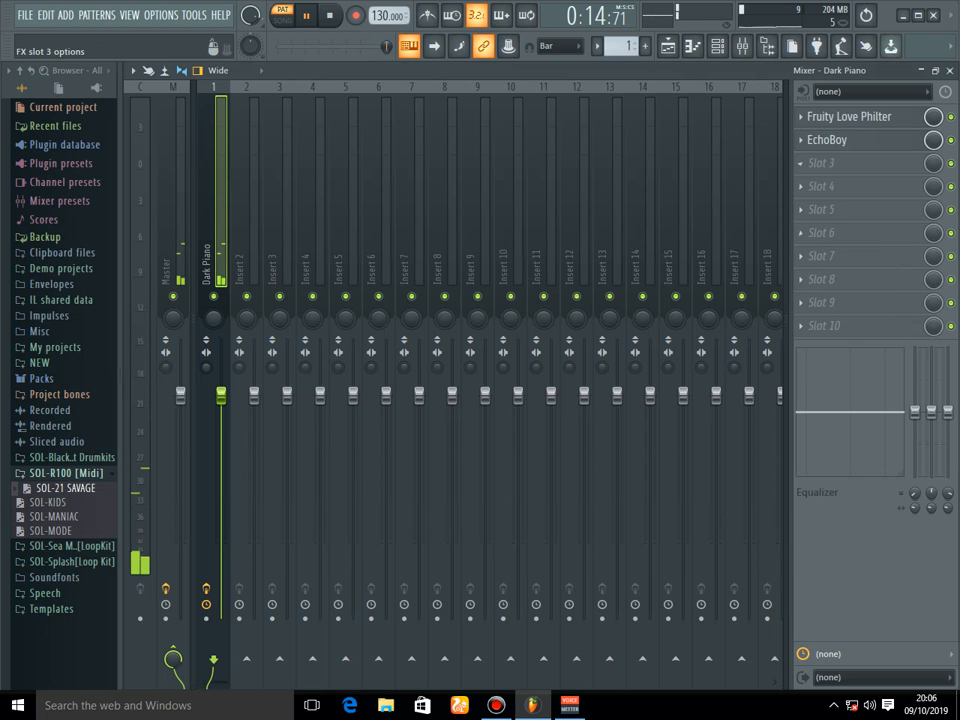
left_click_drag(933, 139, 933, 175)
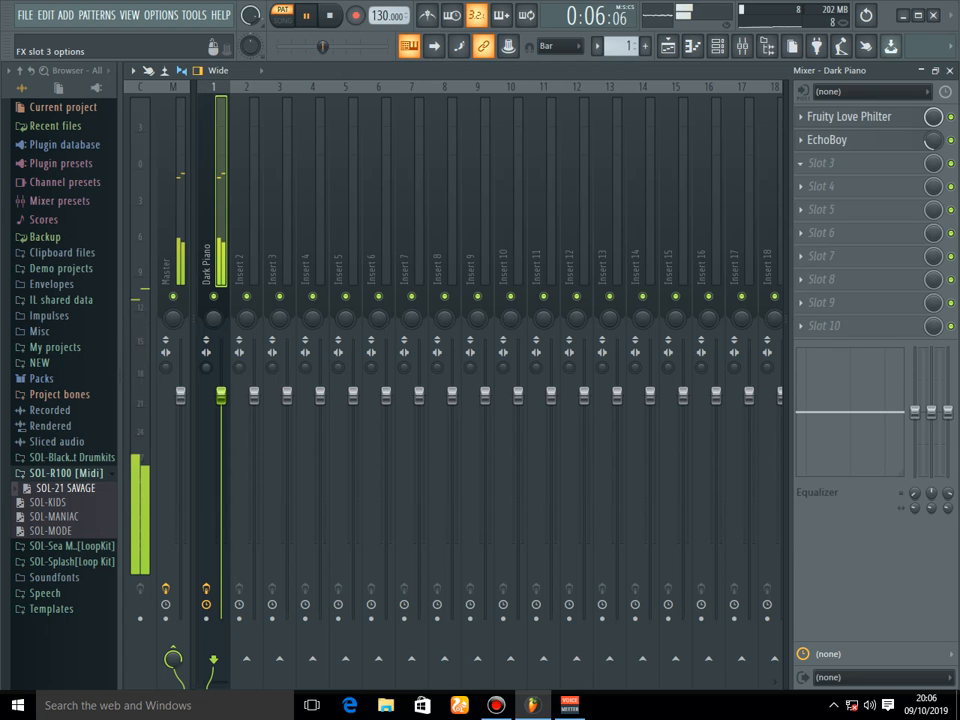
Add Gross Beat to effect slot 3 of the Dark Piano track and load the SOL-Appreciation preset.
left_click(803, 163)
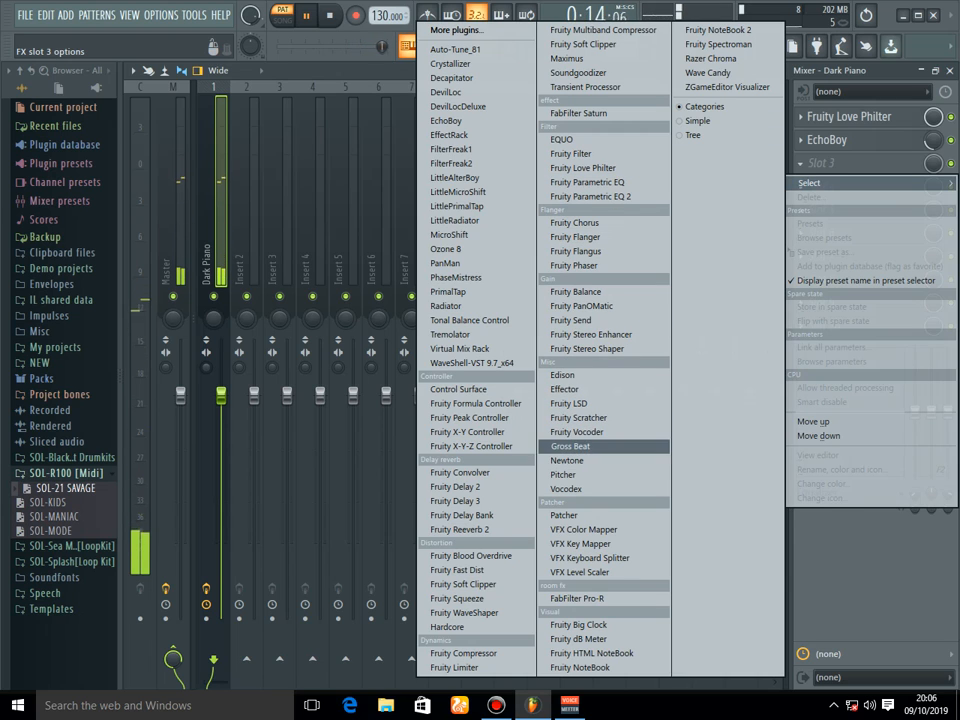
left_click(570, 446)
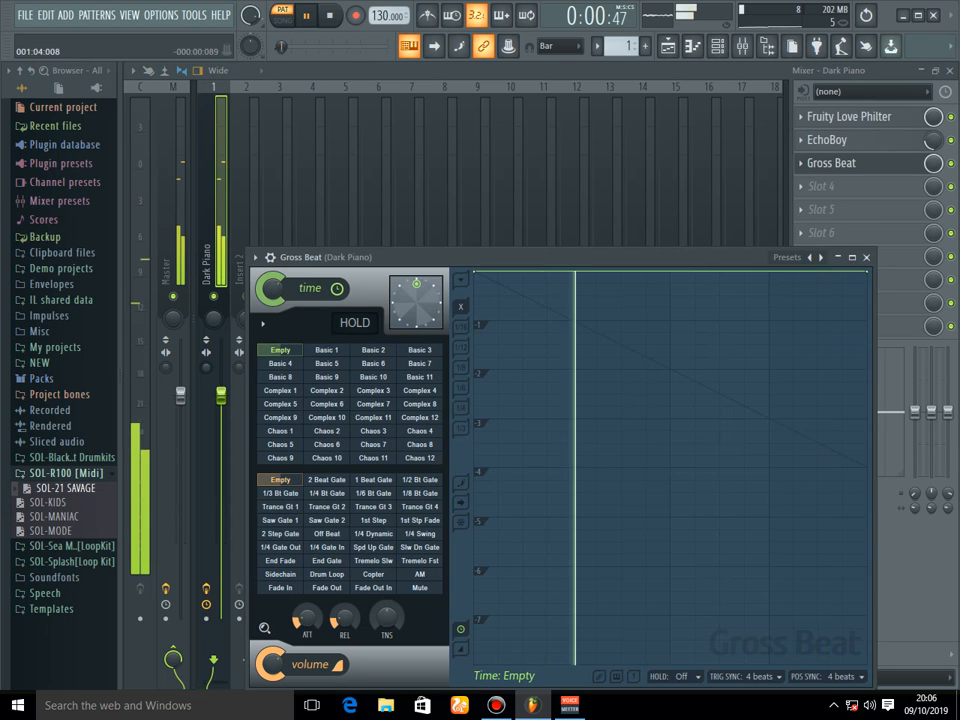
left_click(820, 257)
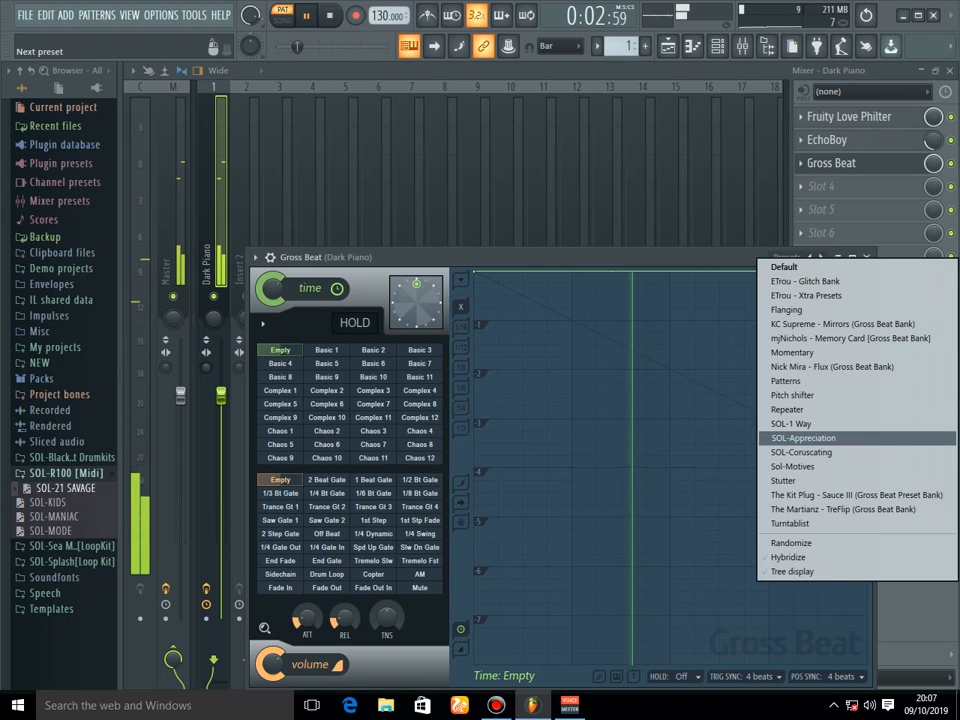
left_click(810, 438)
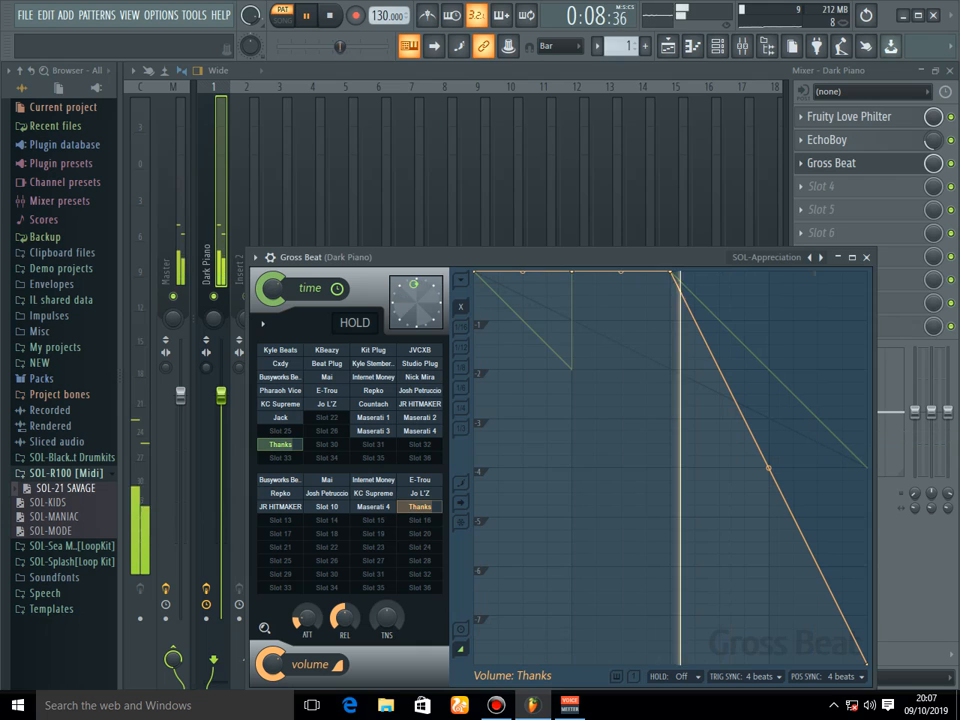
Set Gross Beat on the Dark Piano track to the Mai time slot and volume Slot 18, then close it.
left_click(280, 377)
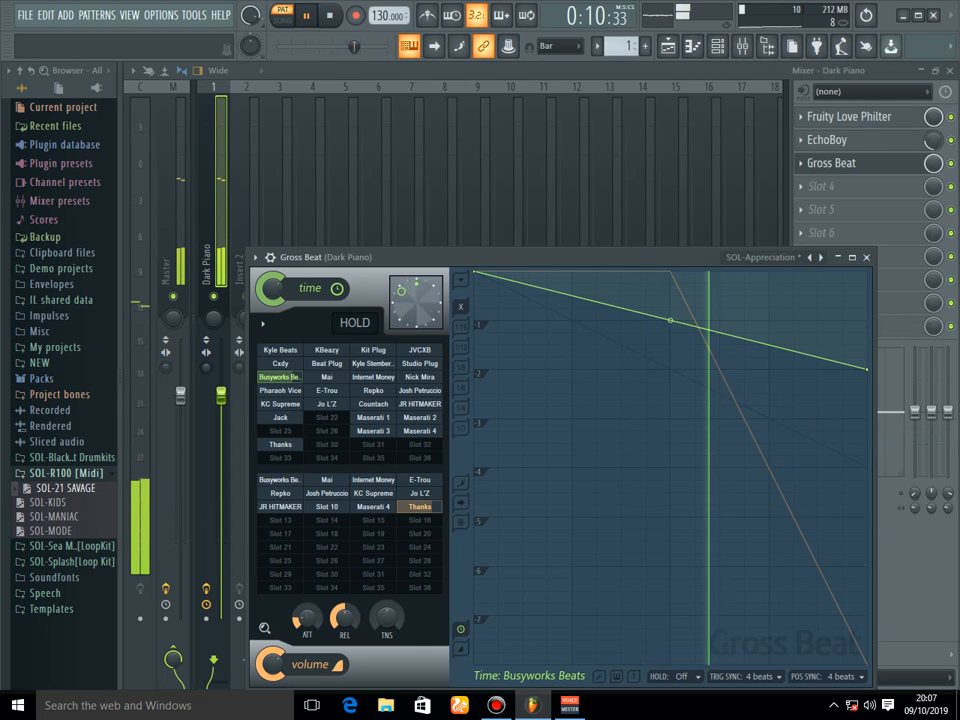
left_click(327, 534)
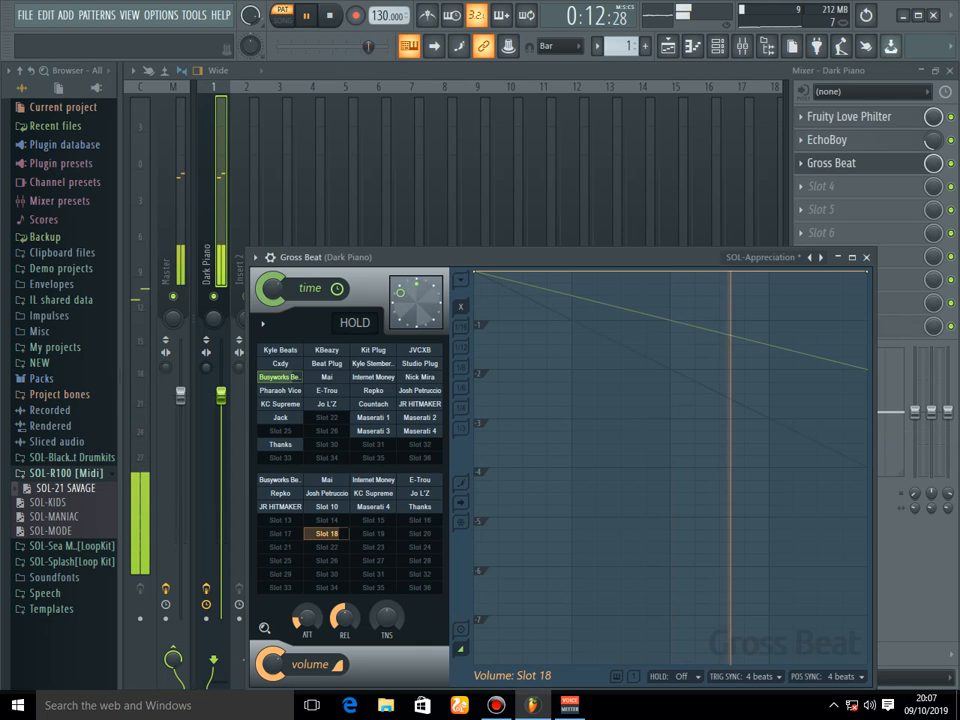
left_click(327, 377)
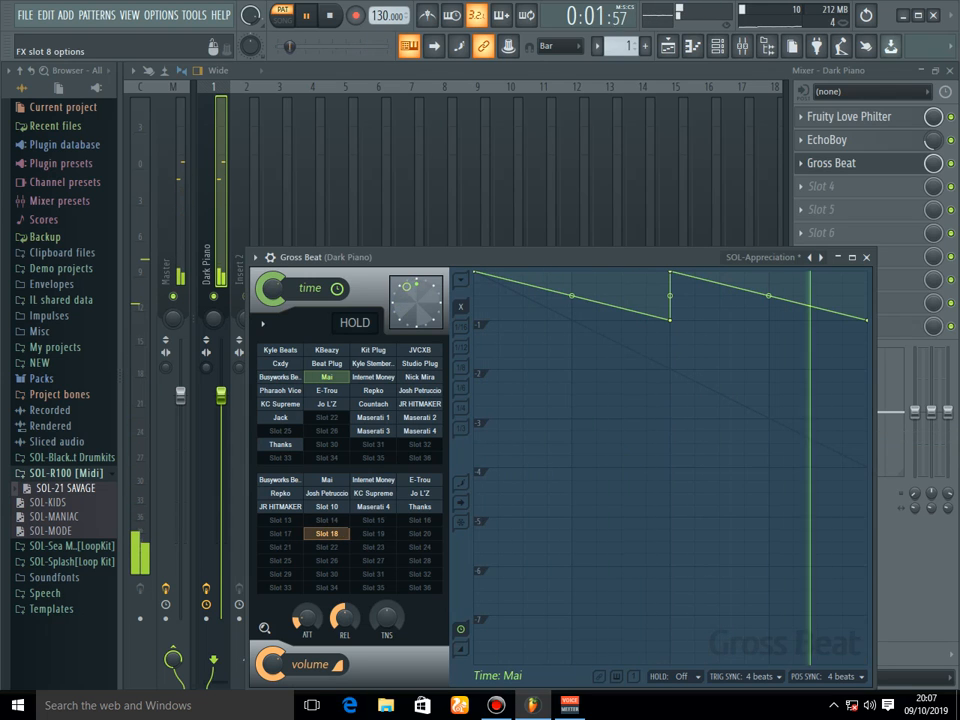
left_click(866, 257)
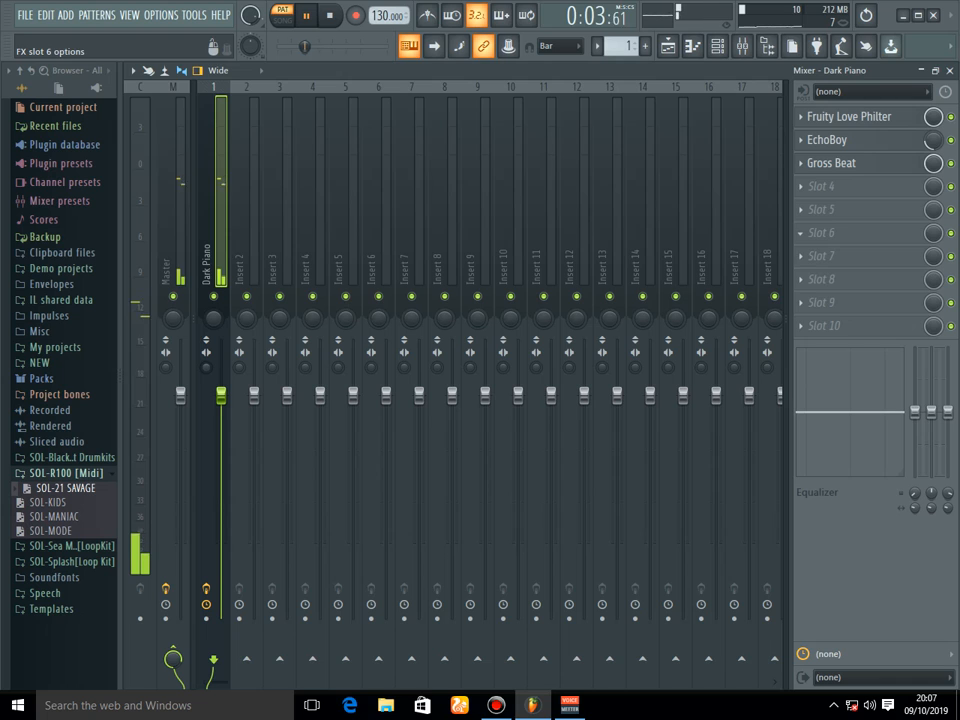
Place Pattern 1 on Track 1 of the playlist from bar 1 and repeat it to make four consecutive clips up to bar 33.
left_click(667, 46)
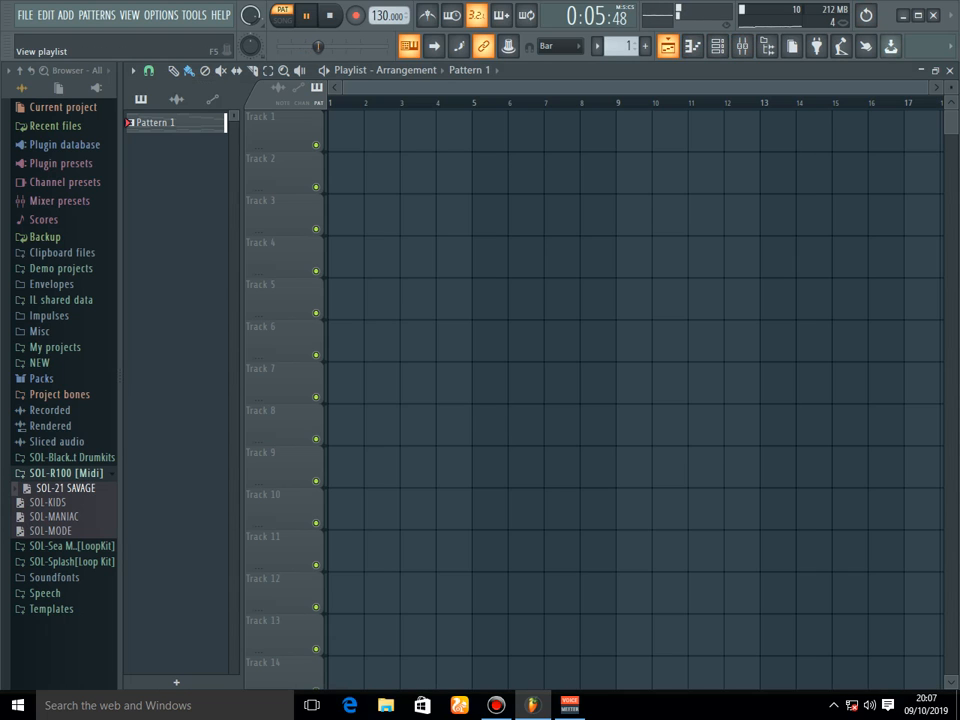
left_click(470, 70)
left_click(482, 98)
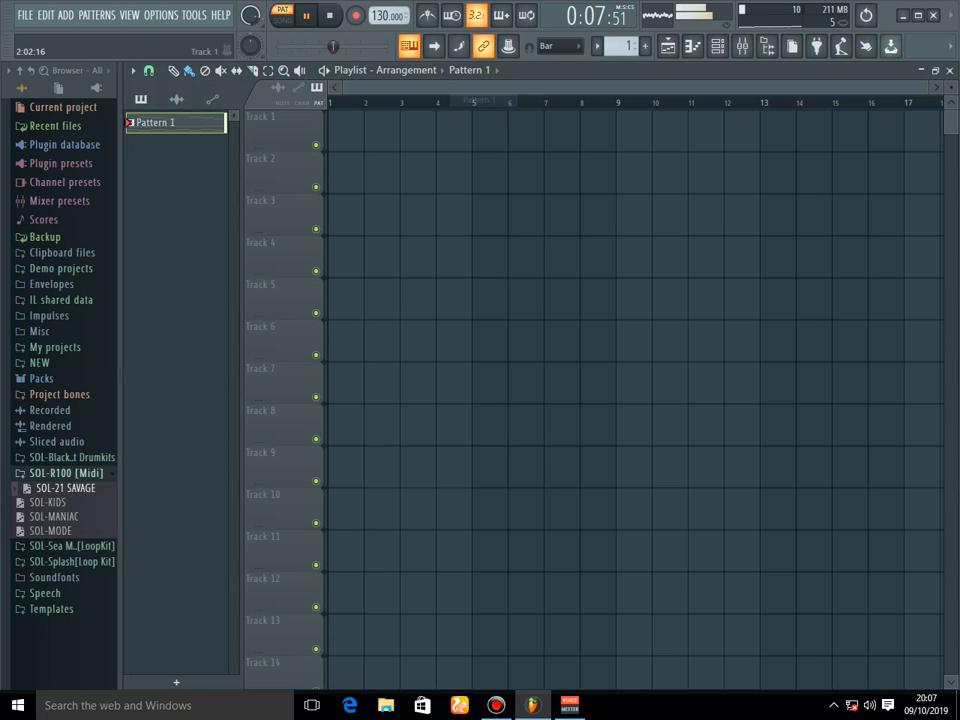
left_click_drag(378, 128, 342, 128)
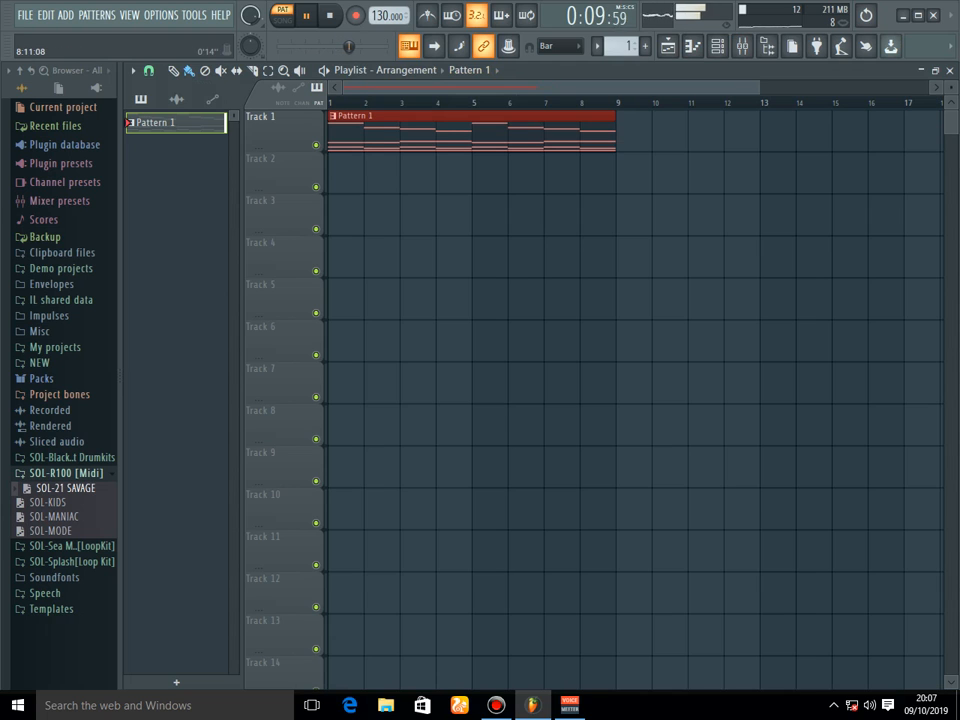
scroll(420, 130, "down", 2)
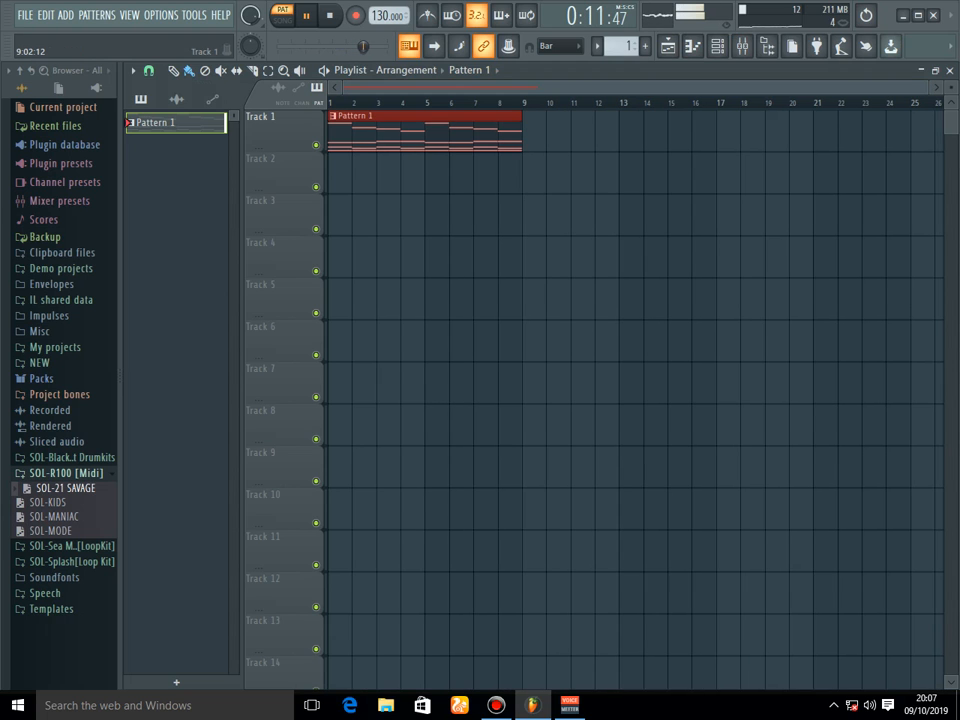
key("ctrl+b")
key("ctrl+b")
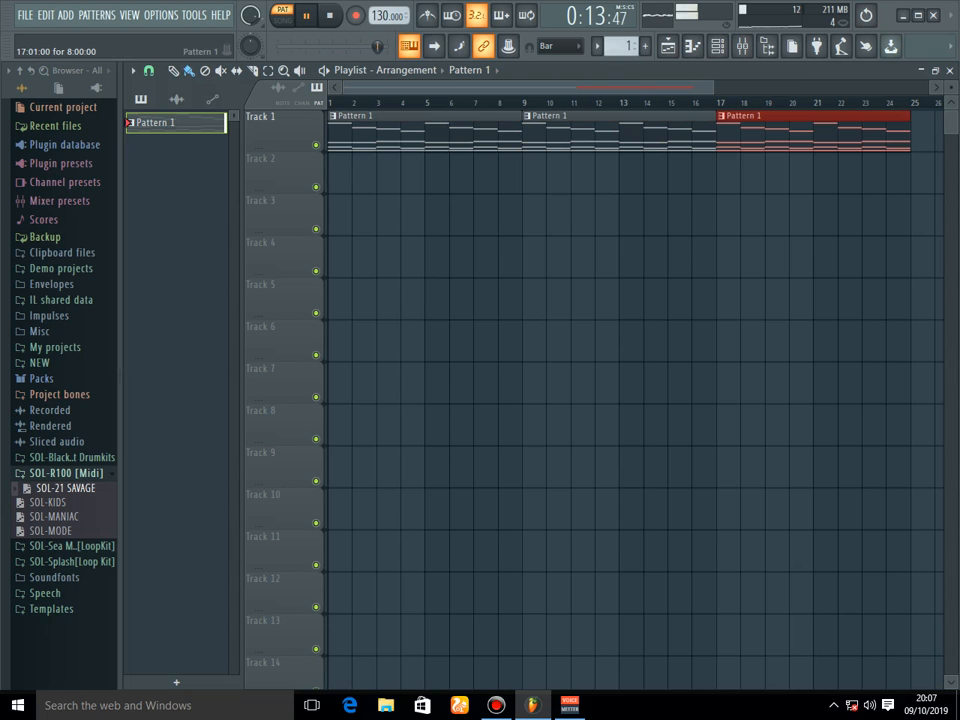
scroll(620, 130, "down", 1)
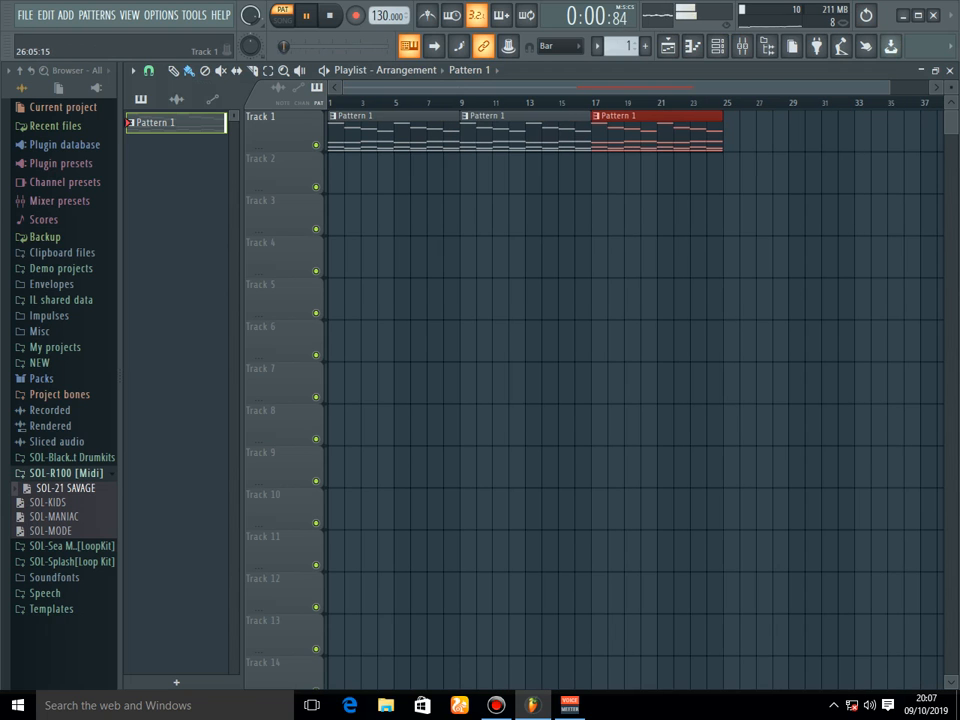
key("ctrl+b")
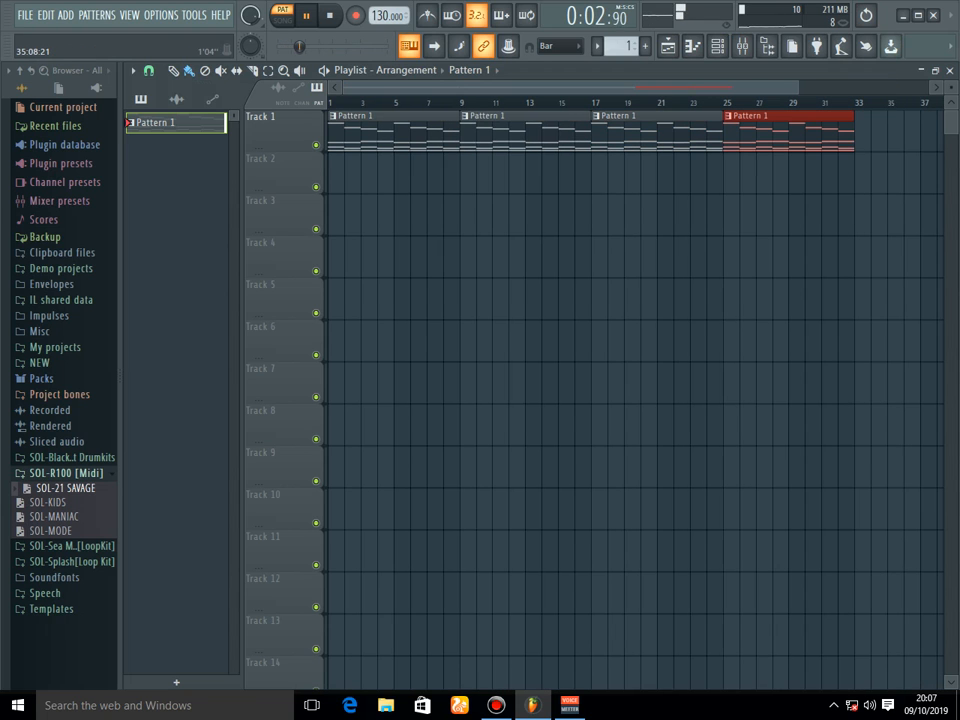
Add Tremolator to effect slot 4 of the Dark Piano mixer track, keeping its Default preset, and stop playback.
left_click(741, 45)
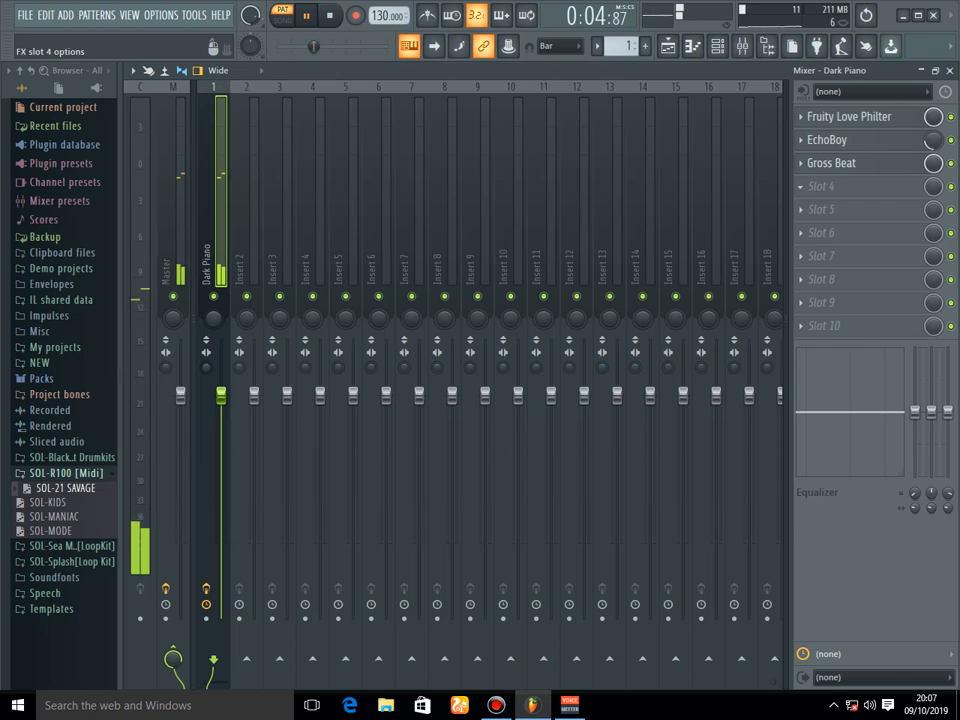
left_click(820, 186)
mouse_move(810, 206)
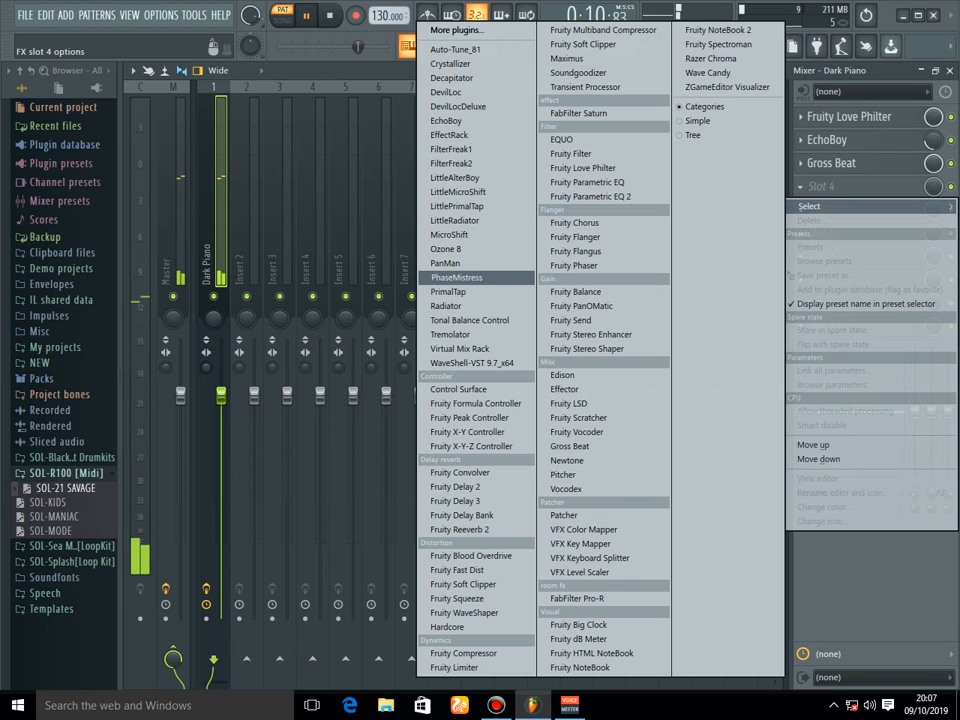
left_click(449, 334)
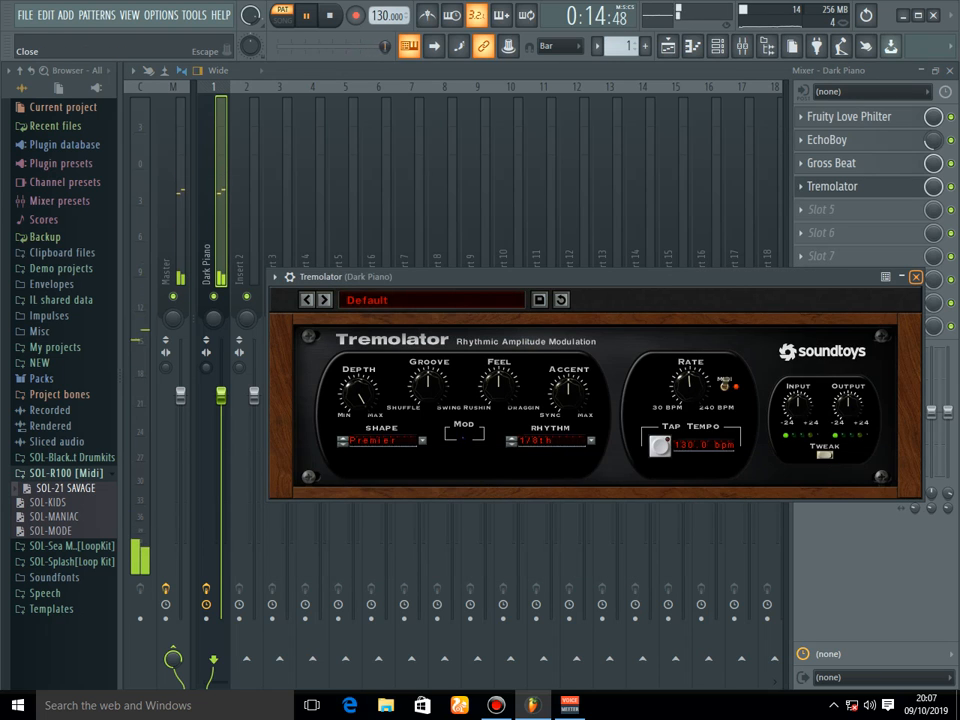
left_click(915, 276)
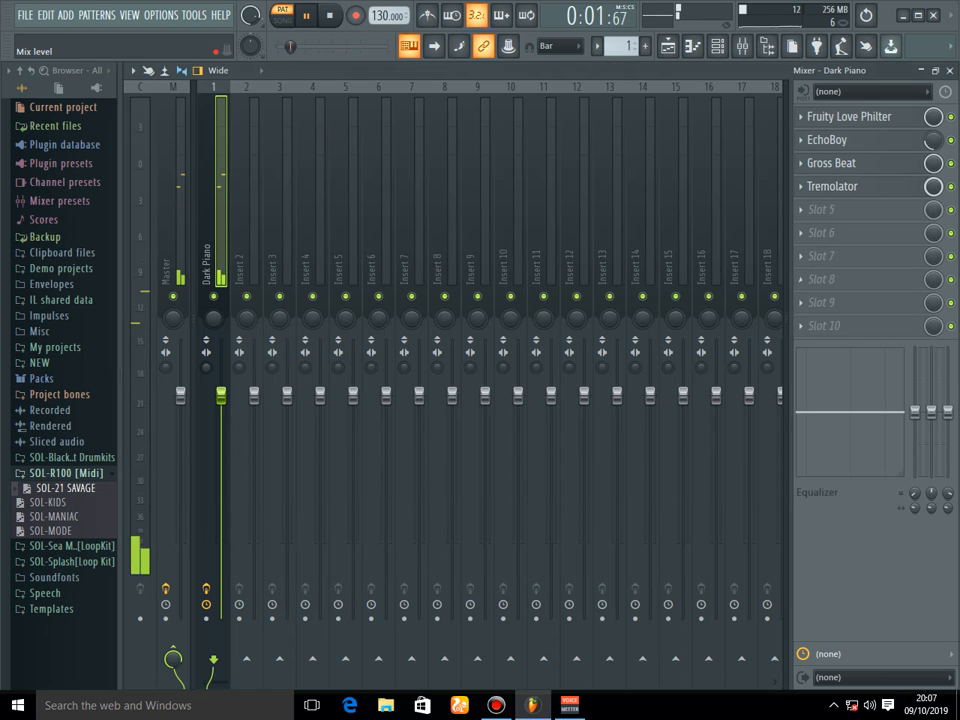
key("space")
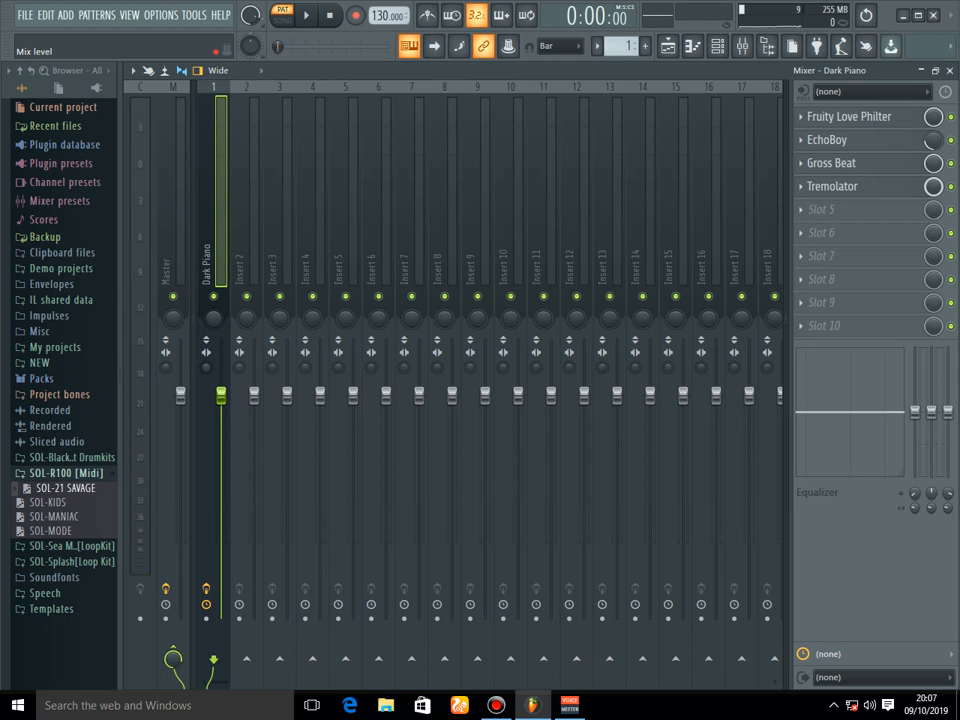
Turn Gross Beat's slot mix level fully down and create an automation clip for it in the playlist.
left_click(832, 163)
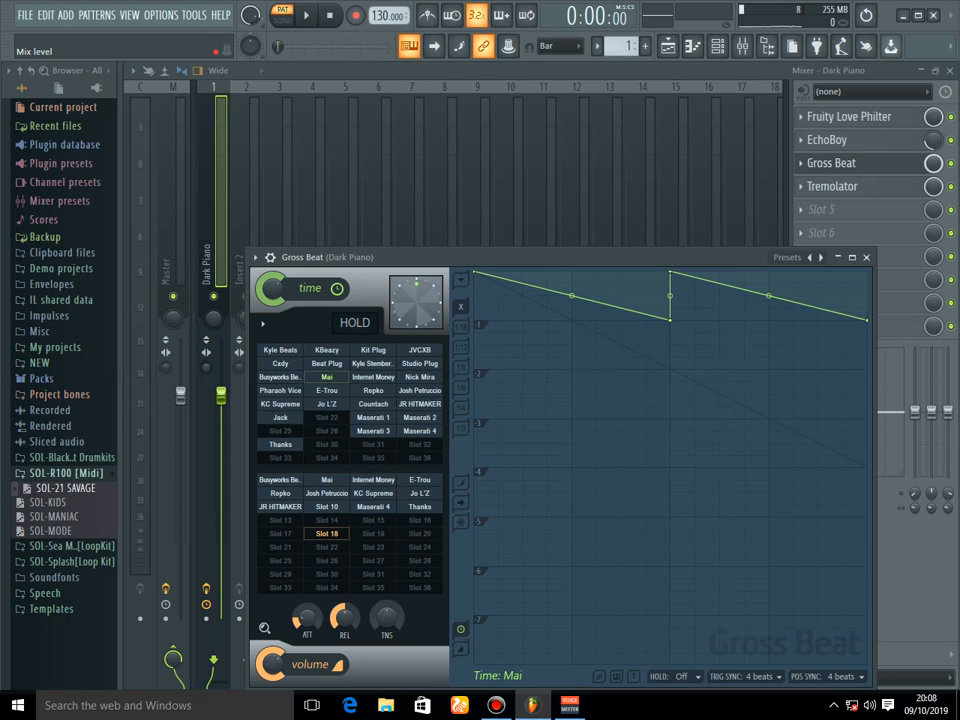
key("Escape")
right_click(933, 163)
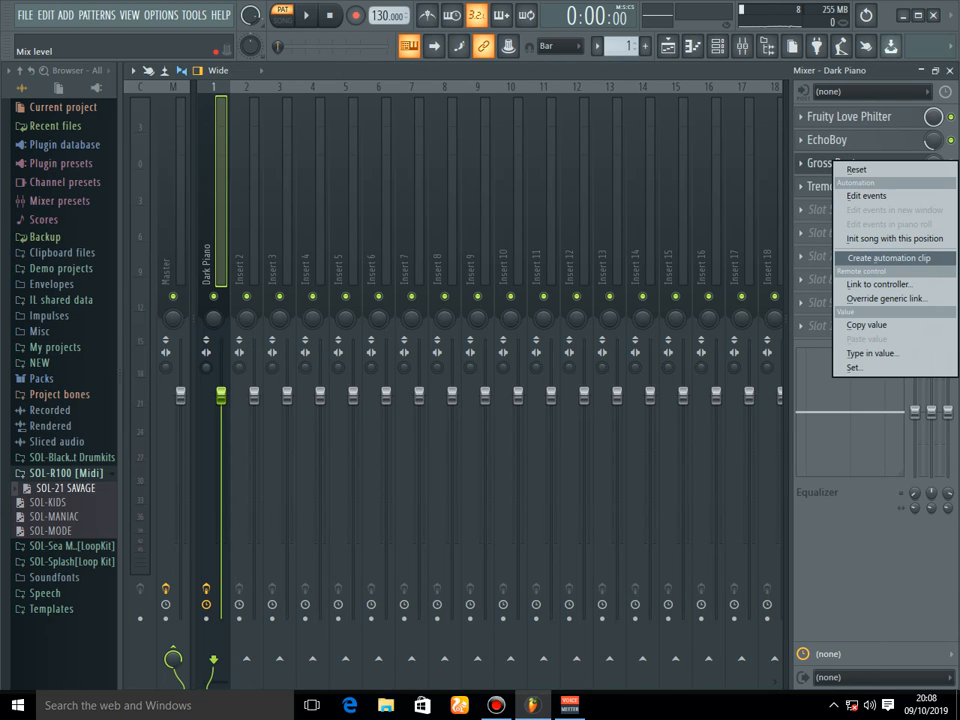
left_click(888, 258)
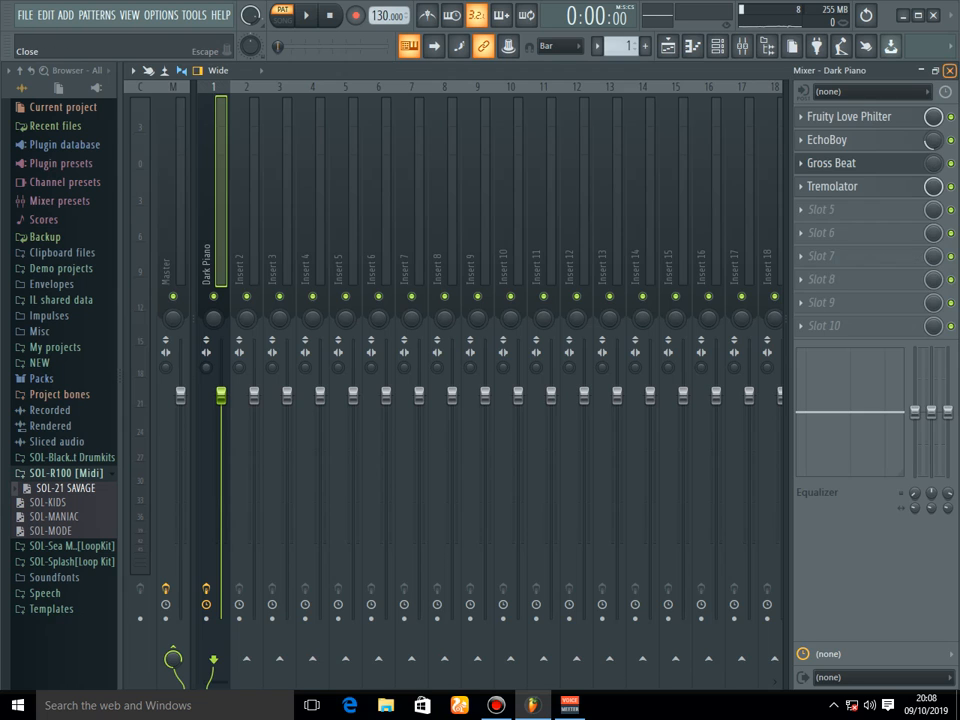
left_click(950, 71)
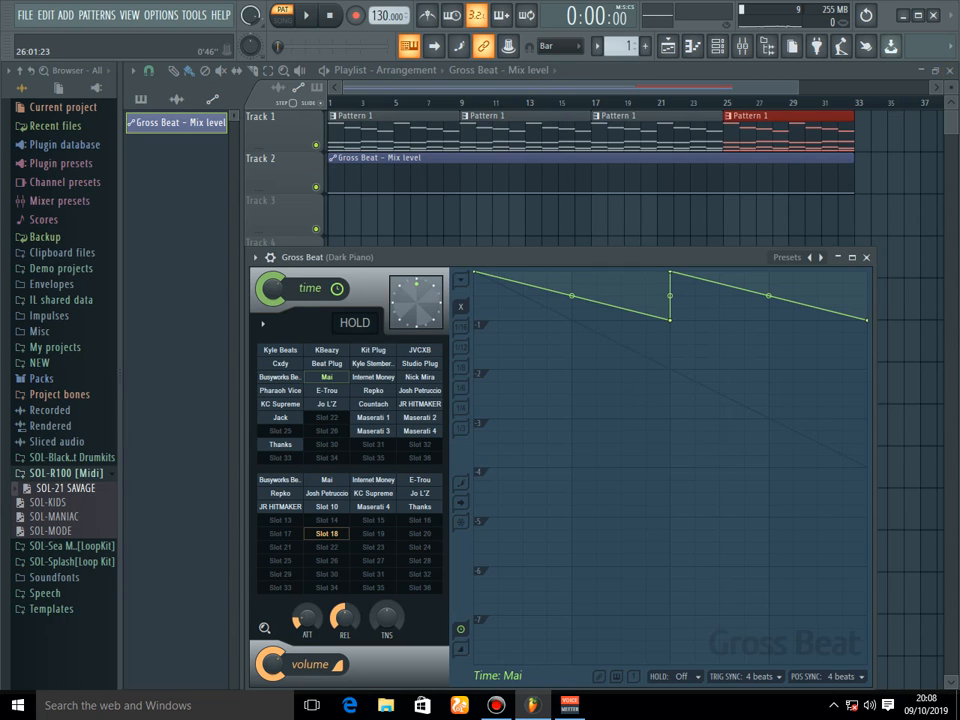
key("Escape")
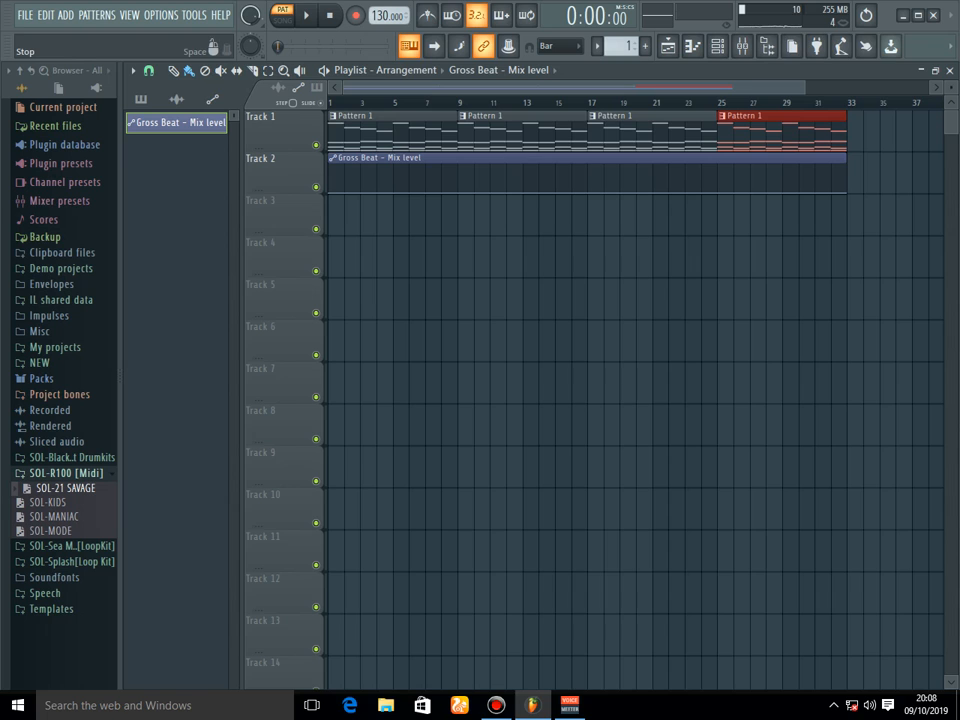
Switch playback to song mode and audition the first eight bars of the arrangement.
left_click(742, 46)
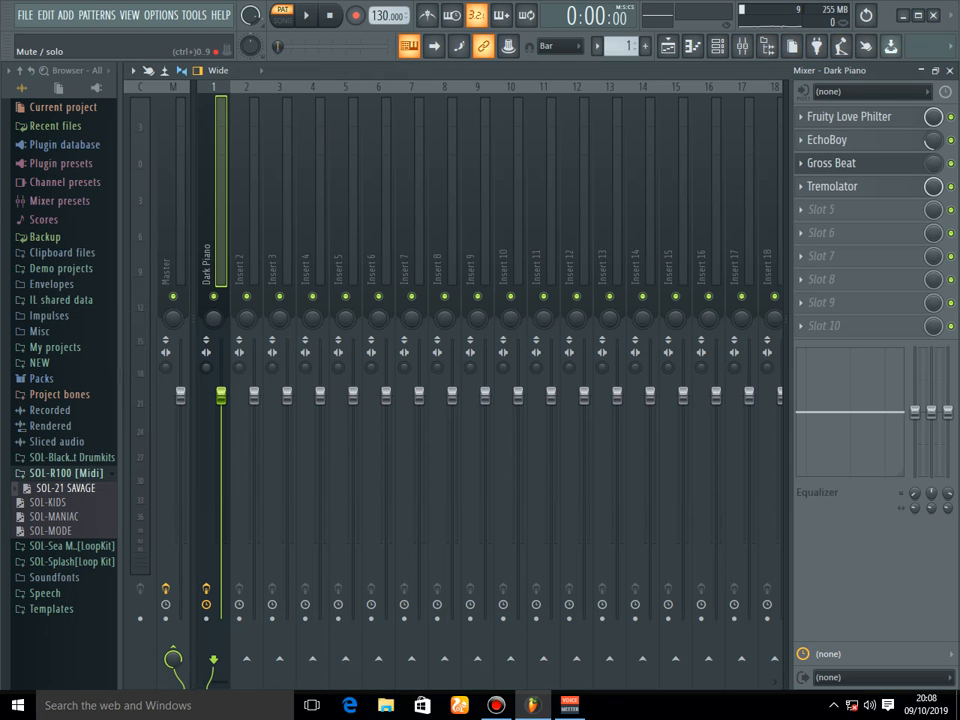
left_click(950, 71)
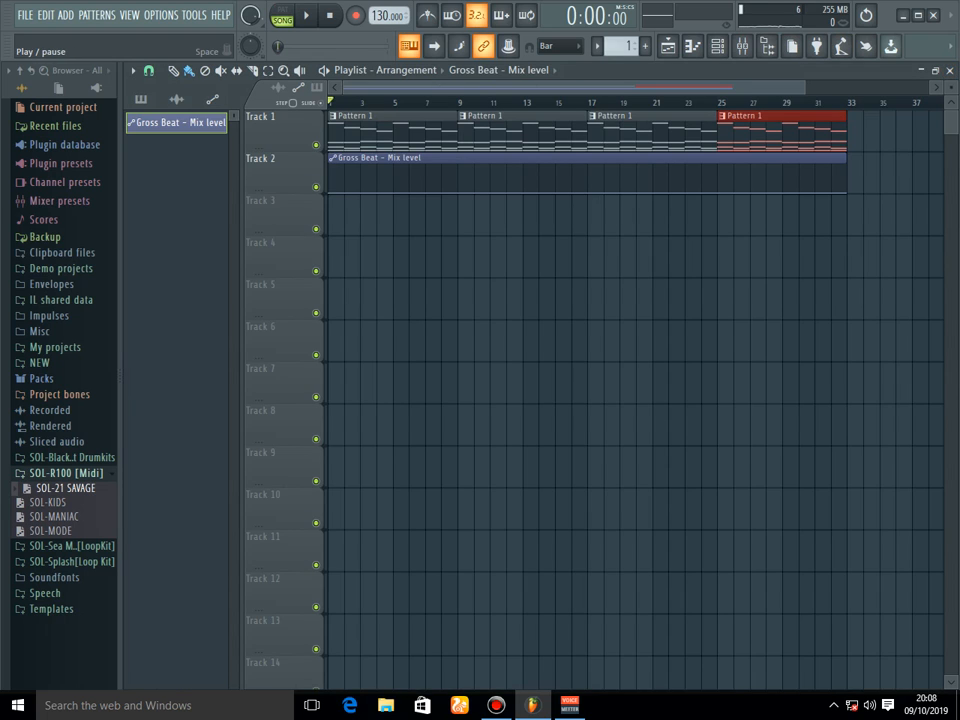
left_click(306, 15)
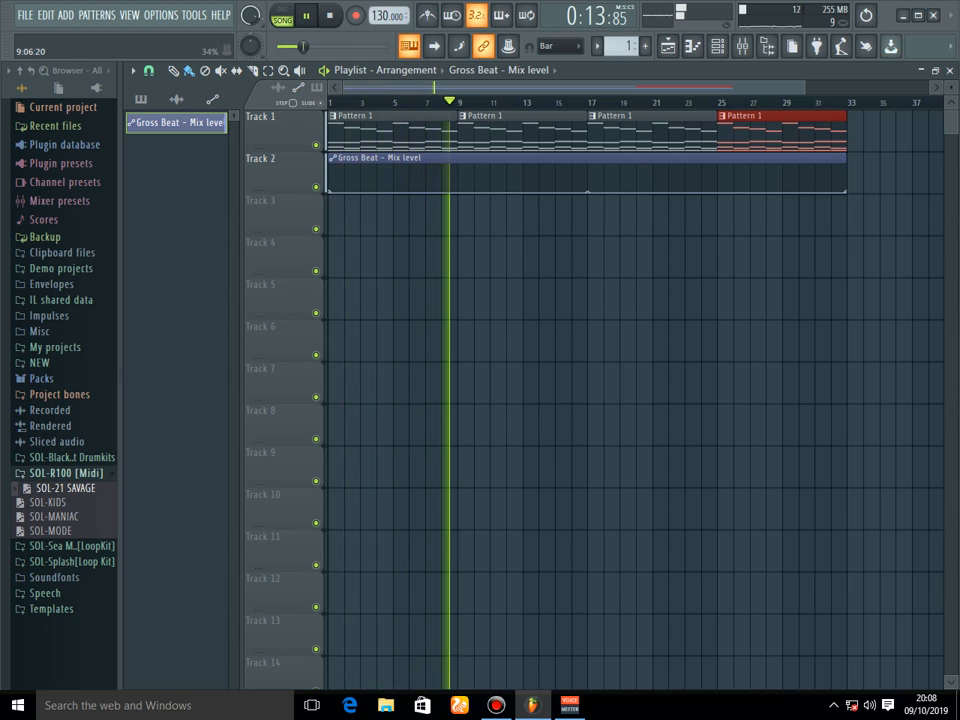
key("space")
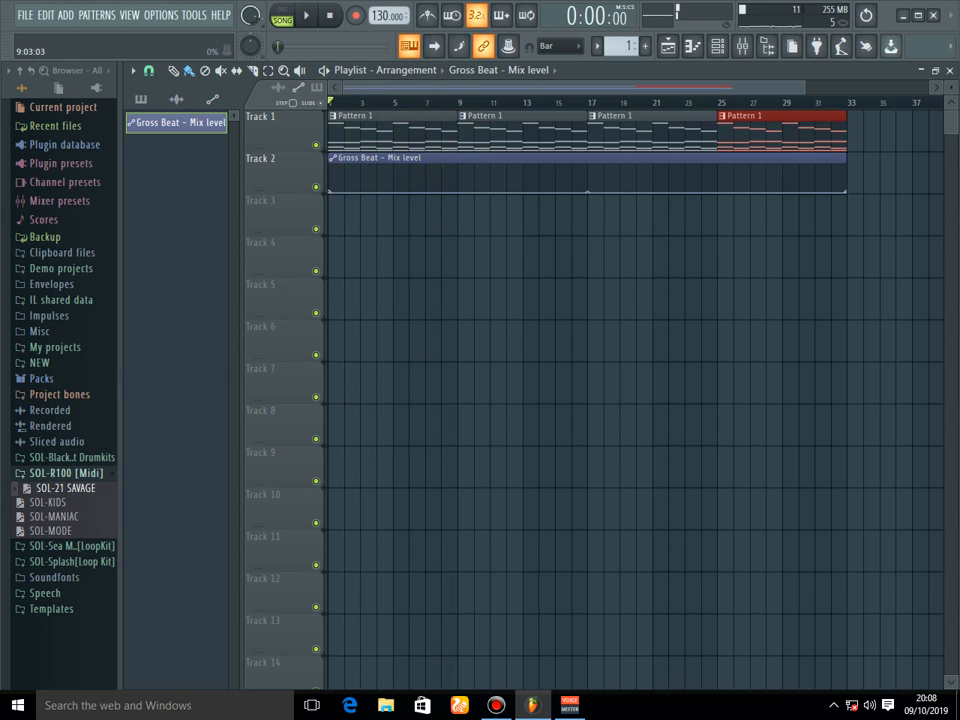
Shape the Gross Beat mix automation with Hold mode to jump to full at bar 9 and drop to 0% at bar 17, and audition it.
right_click(458, 191)
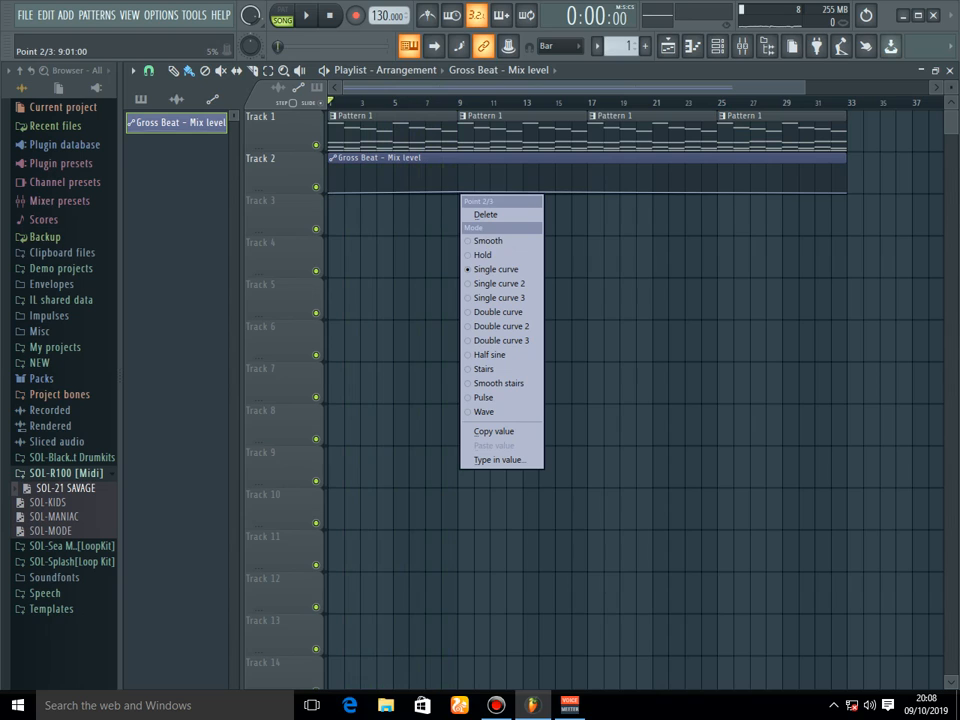
left_click(486, 254)
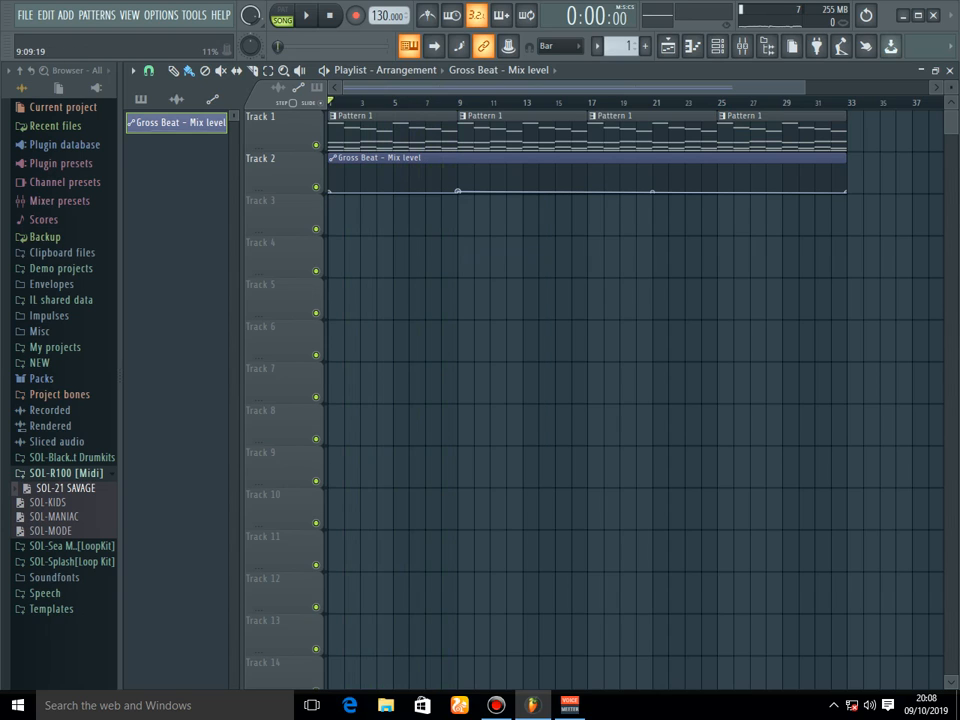
left_click_drag(458, 191, 458, 165)
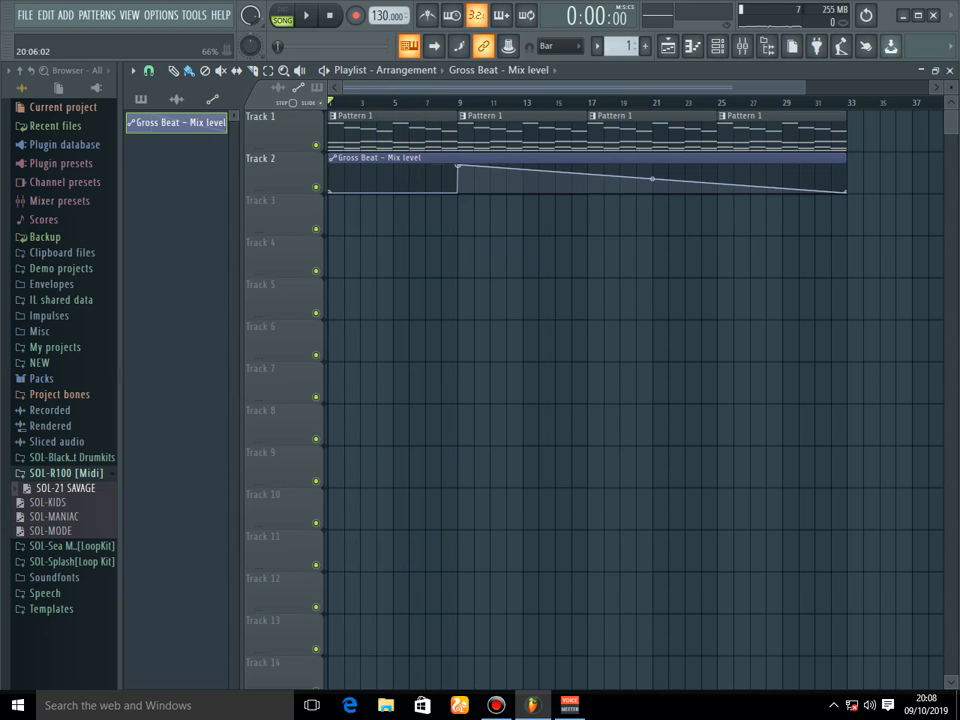
left_click_drag(652, 179, 587, 192)
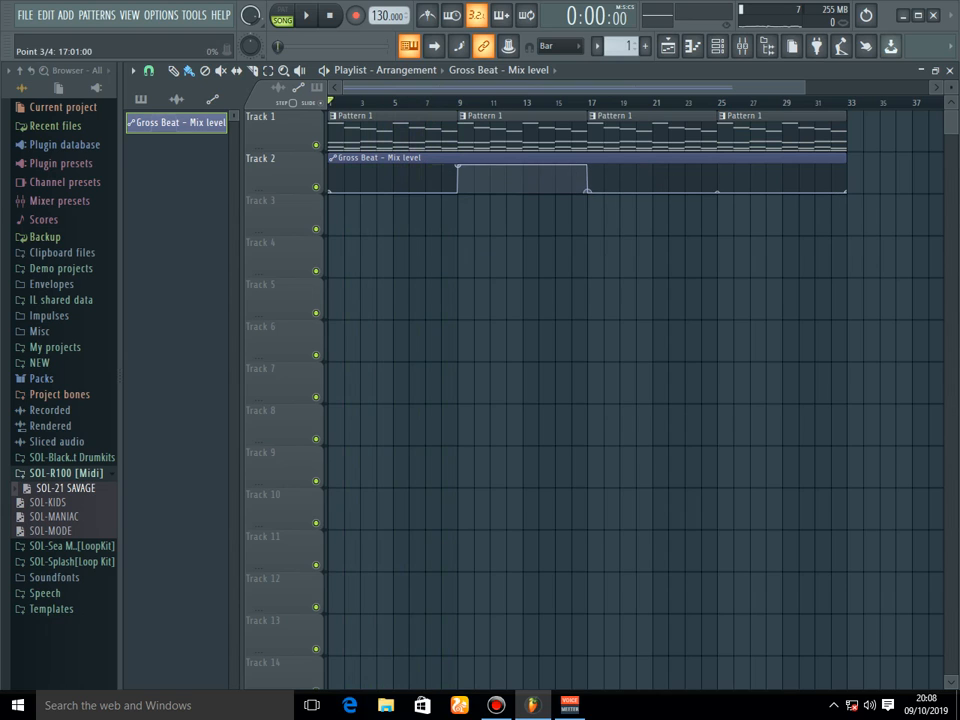
key("space")
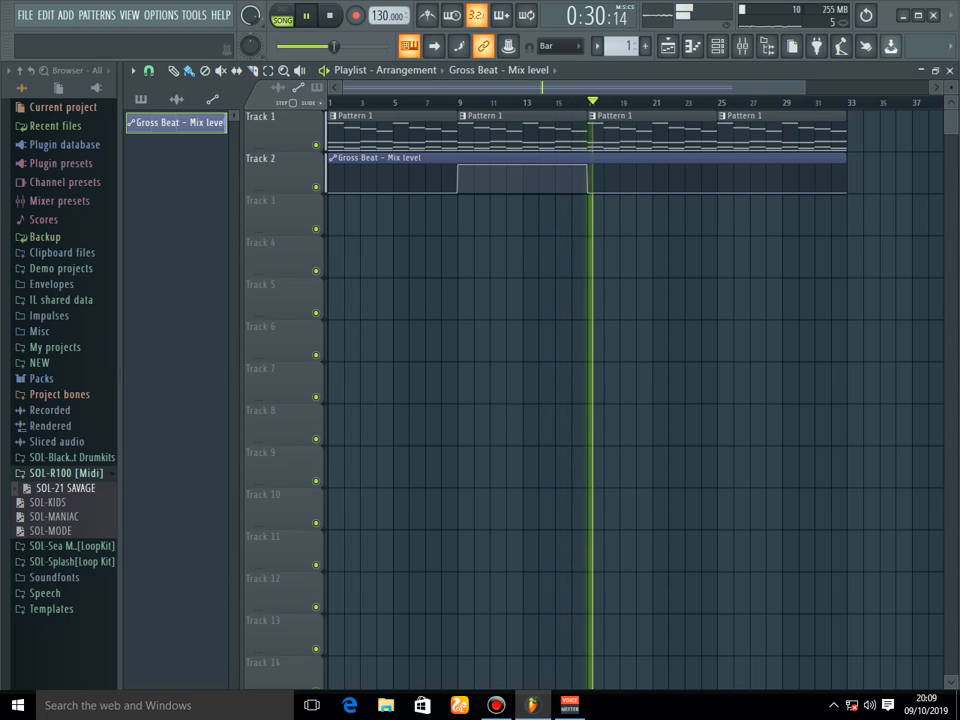
key("space")
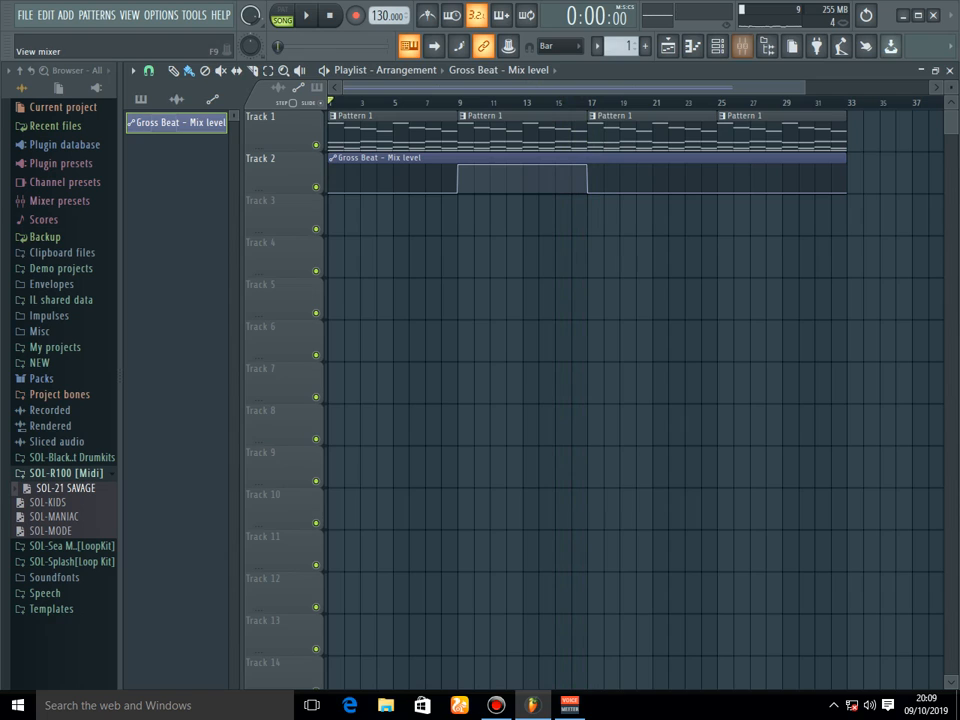
Turn Tremolator's slot mix level fully down and create an automation clip for it in the playlist.
left_click(742, 46)
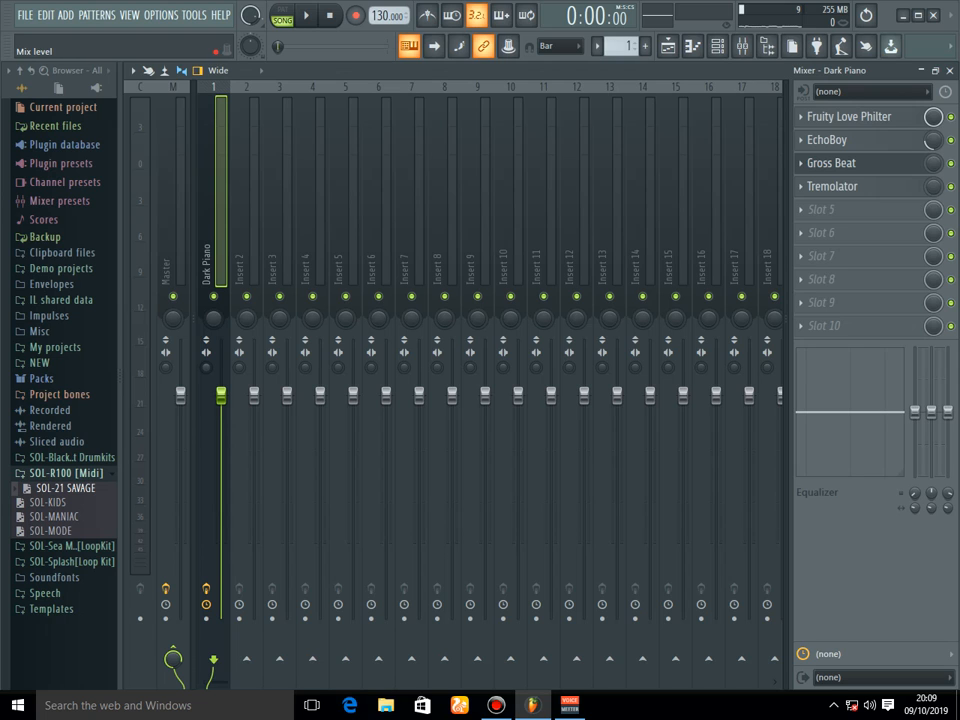
right_click(933, 187)
left_click(888, 285)
left_click(949, 70)
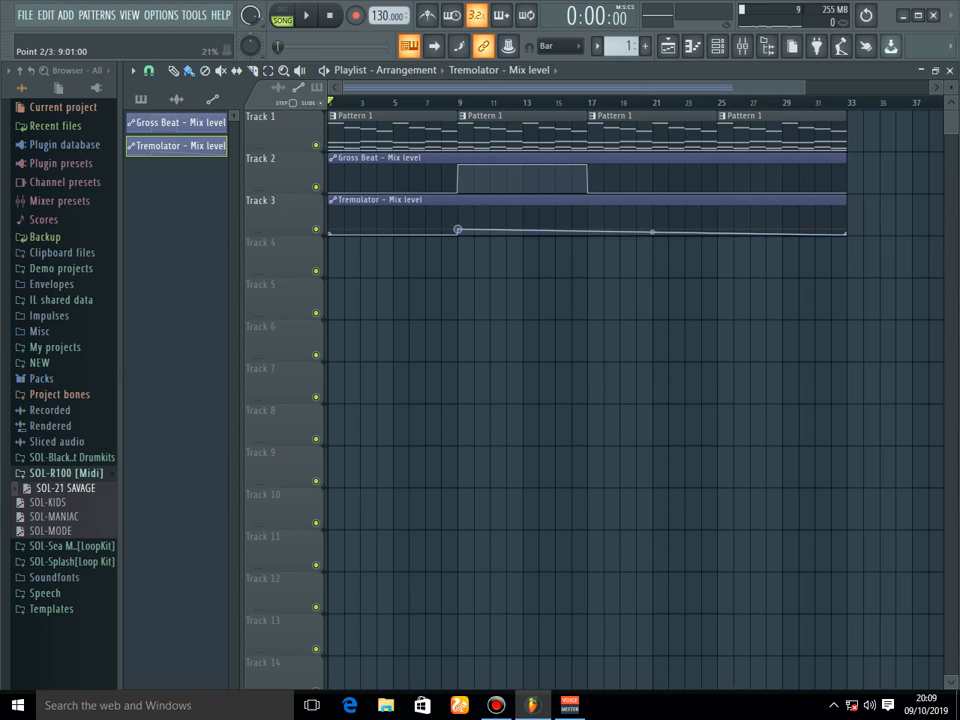
Shape the Tremolator mix automation to rise in a Single curve until bar 9, drop straight to zero there, and start playback.
right_click(458, 229)
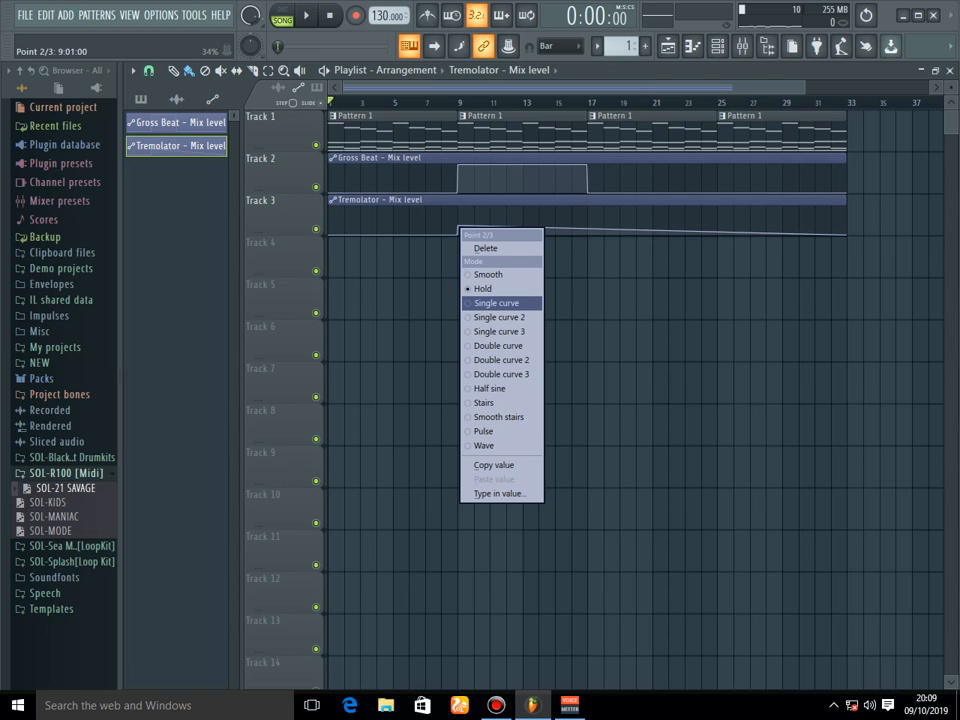
left_click(497, 302)
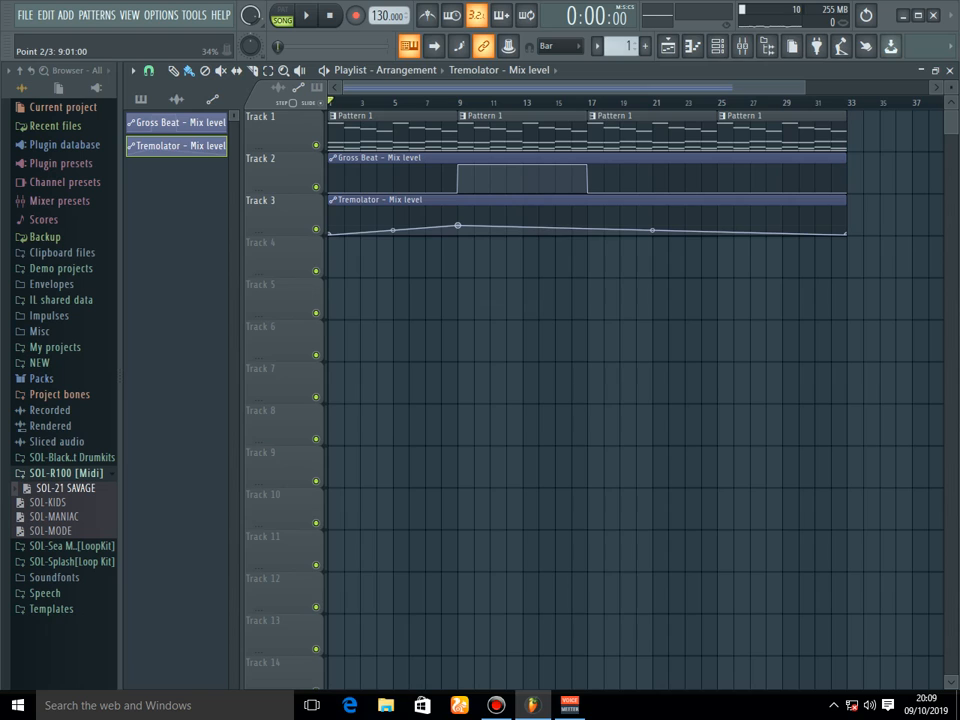
left_click_drag(458, 225, 458, 210)
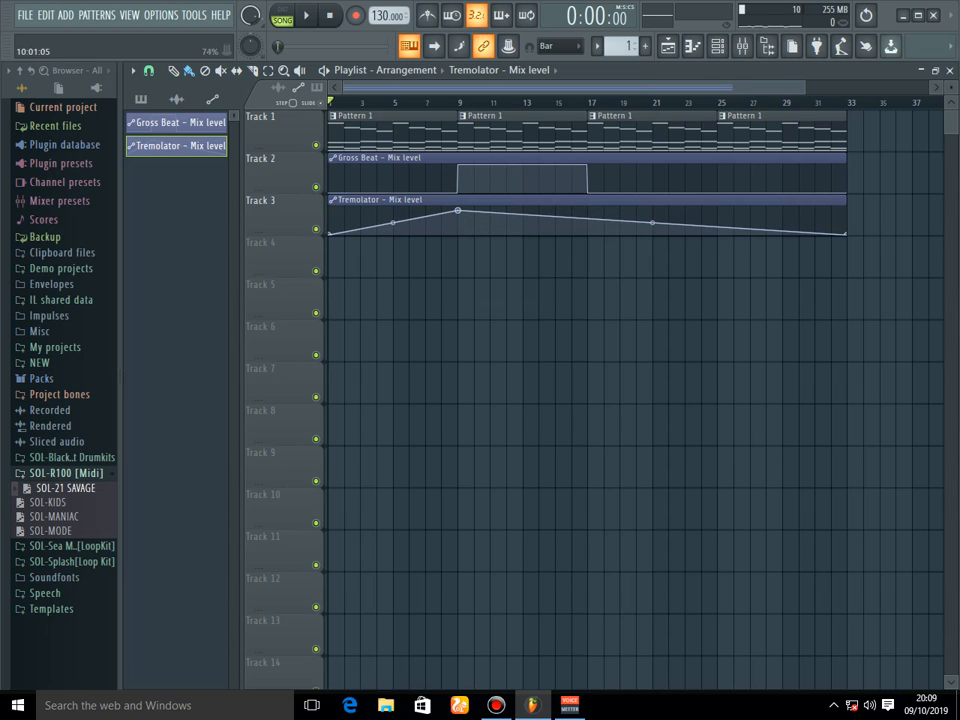
left_click_drag(474, 213, 458, 233)
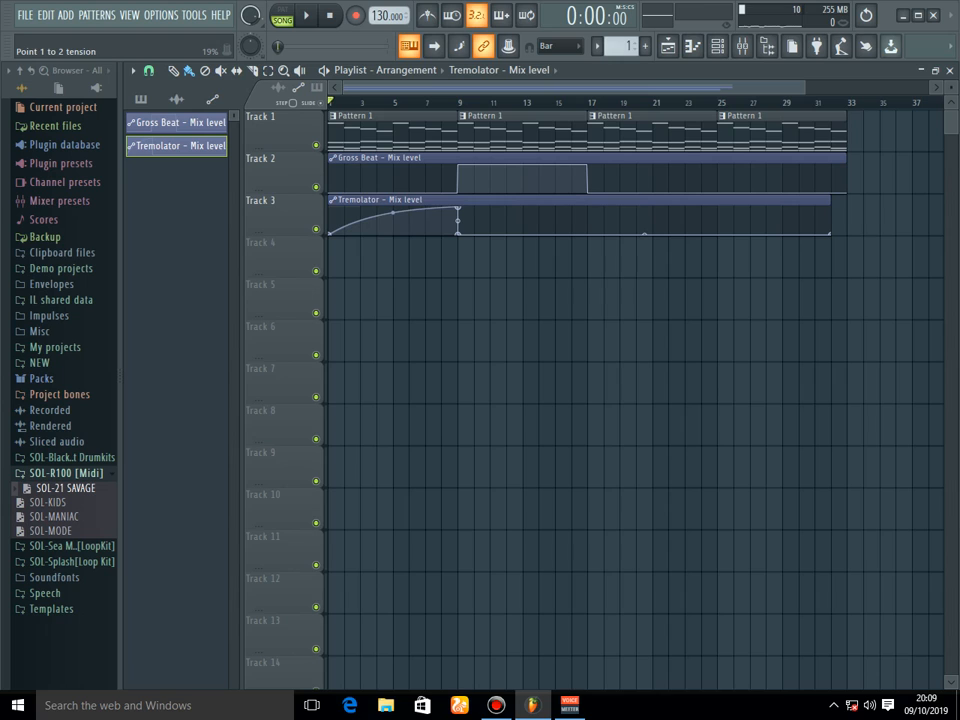
key("space")
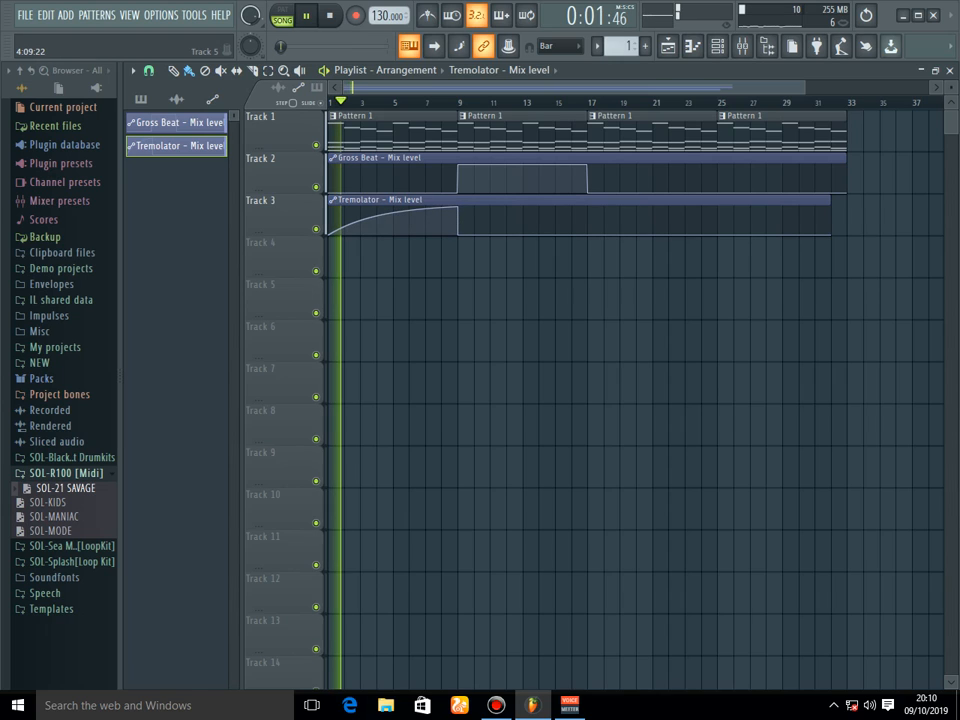